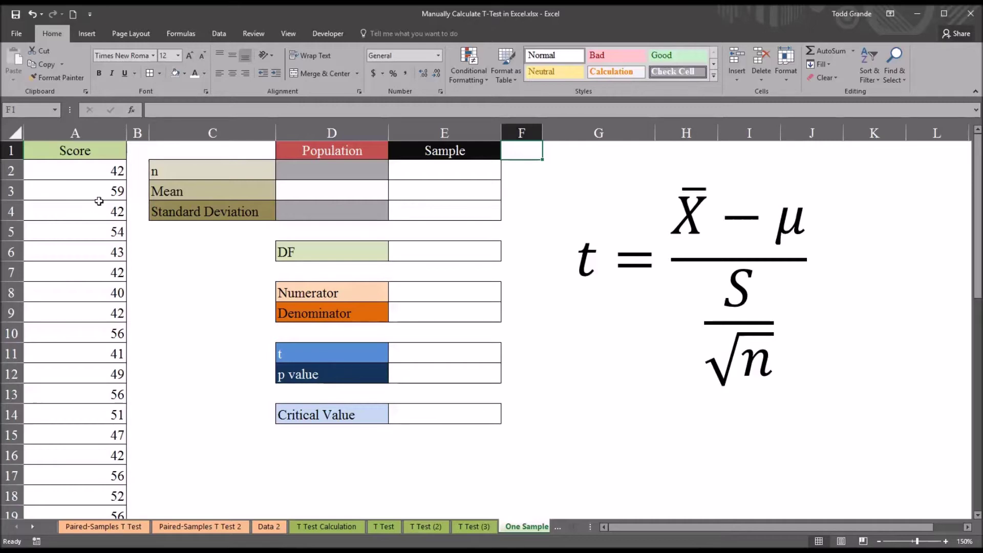
Look over the Score column and the table's Population, Sample, n, Mean and Standard Deviation labels
drag(87, 172, 79, 487)
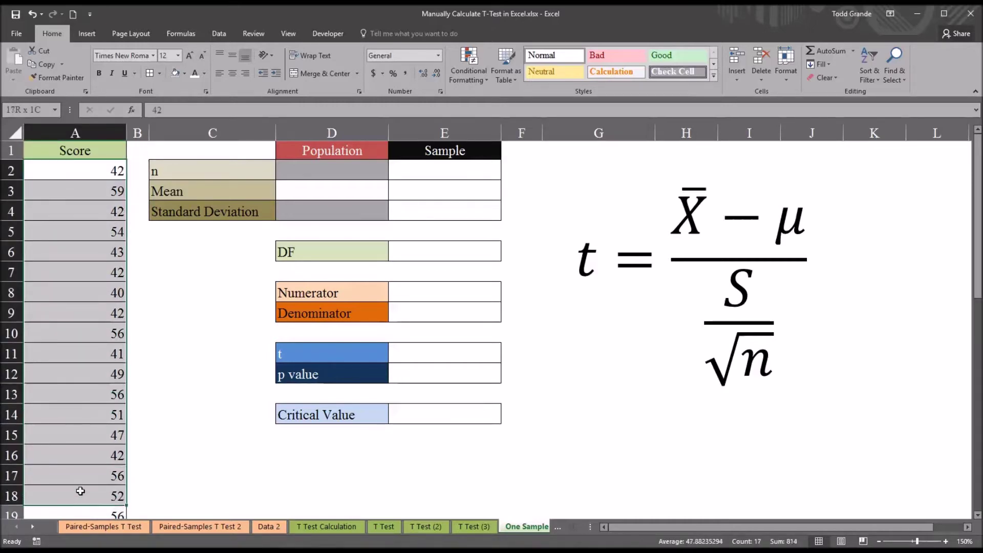
click(143, 454)
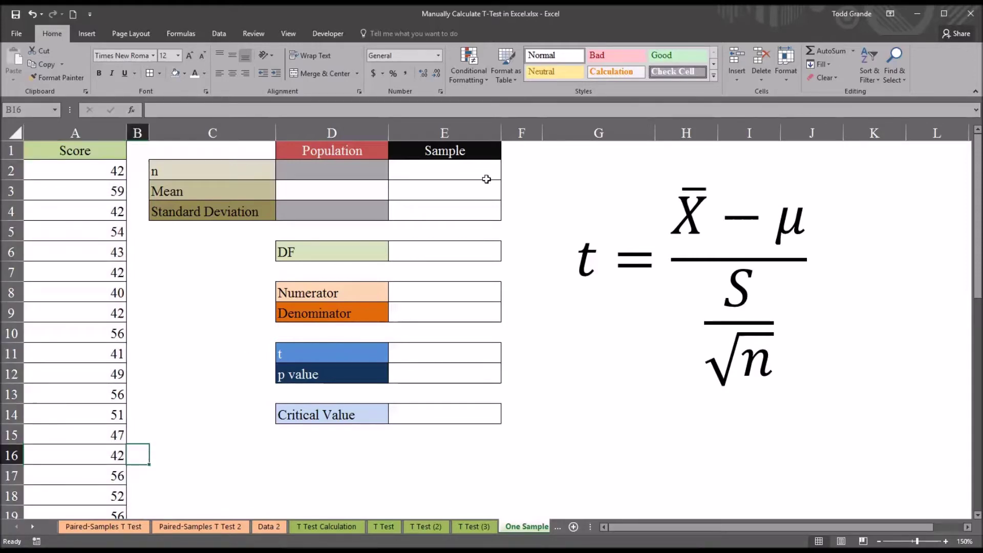
click(515, 150)
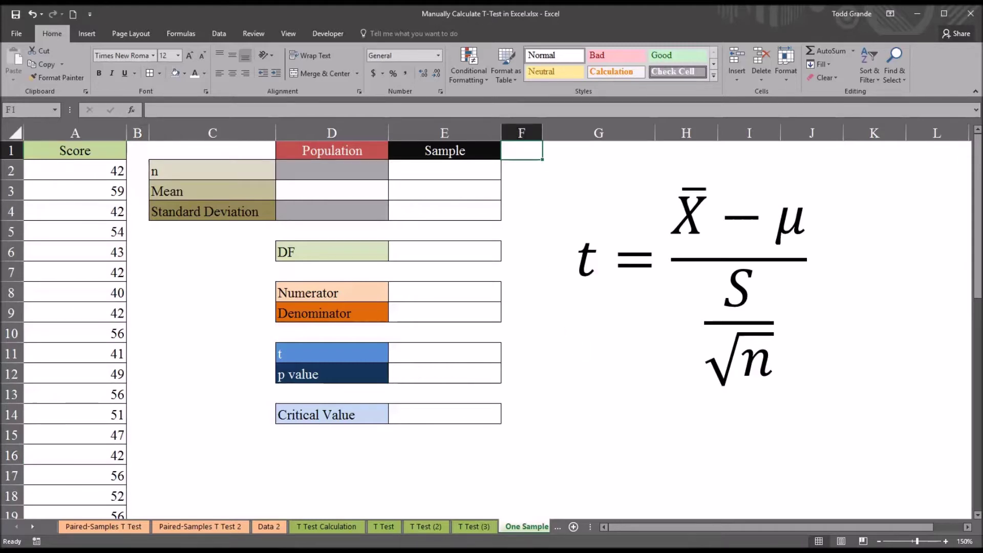
click(83, 133)
click(89, 174)
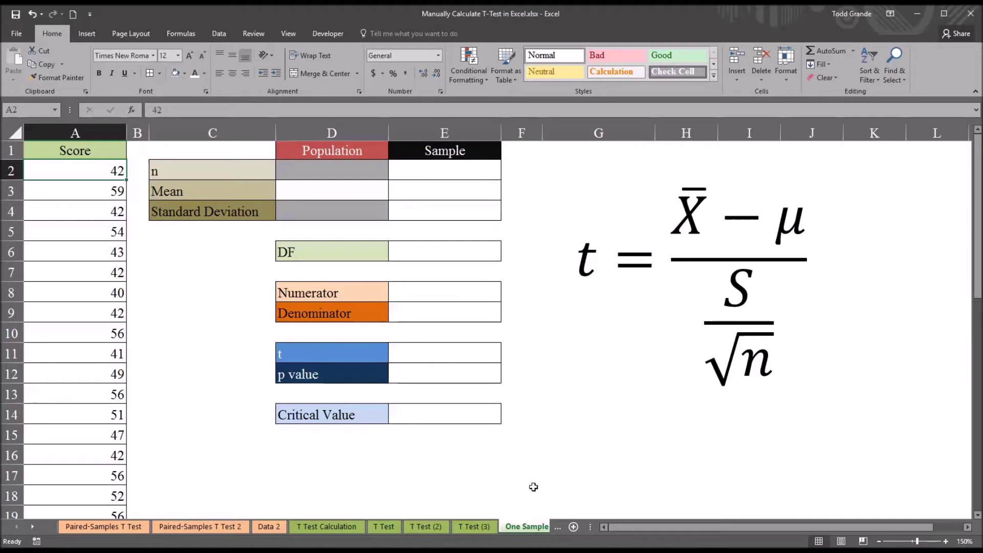
click(319, 149)
click(410, 150)
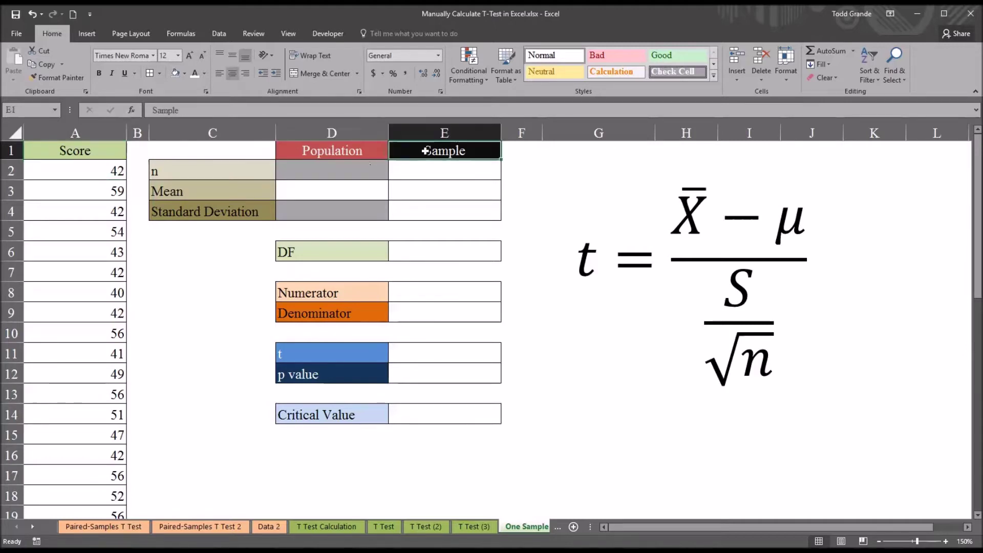
click(236, 173)
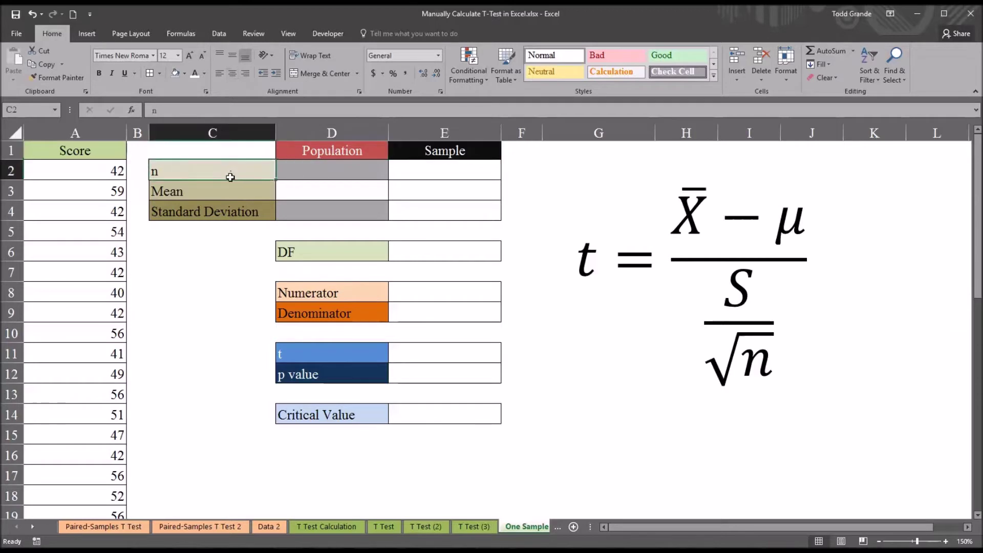
click(205, 191)
click(206, 212)
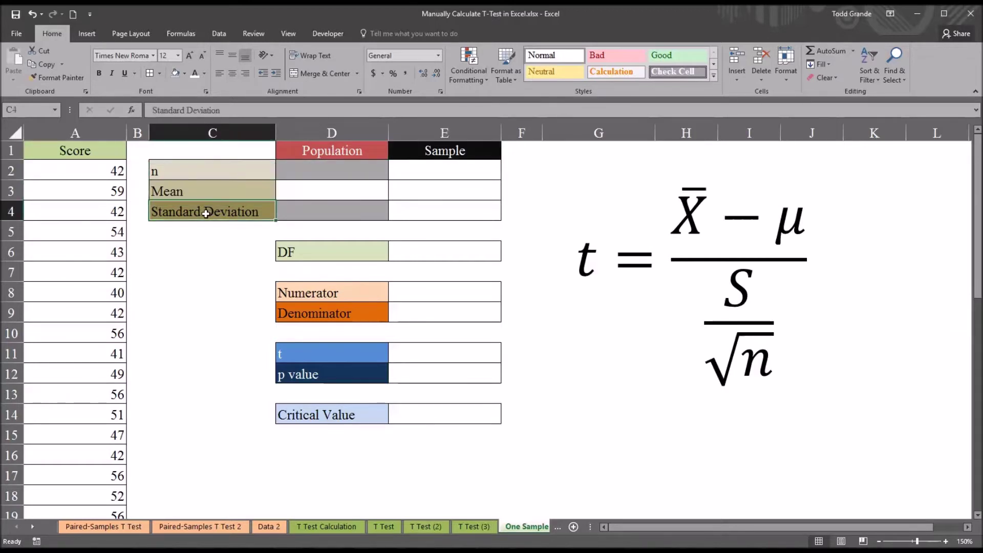
Enter 50 as the population mean in D3
key(Up)
key(Right)
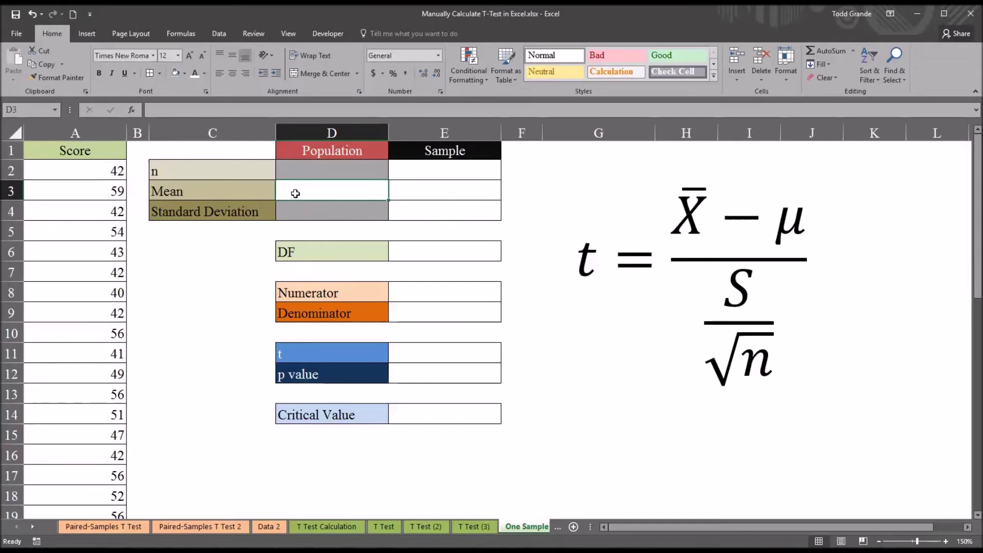
text(5)
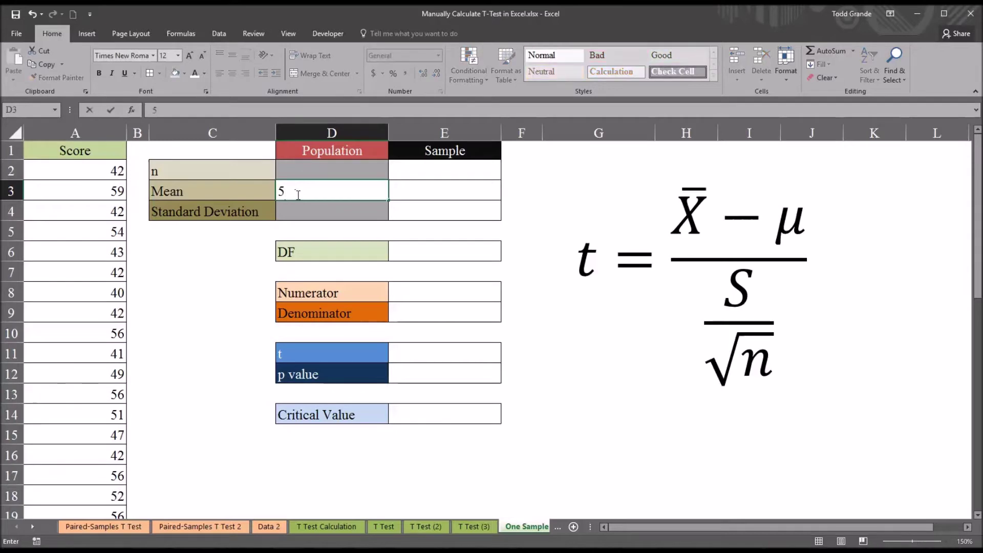
text(0)
key(Up)
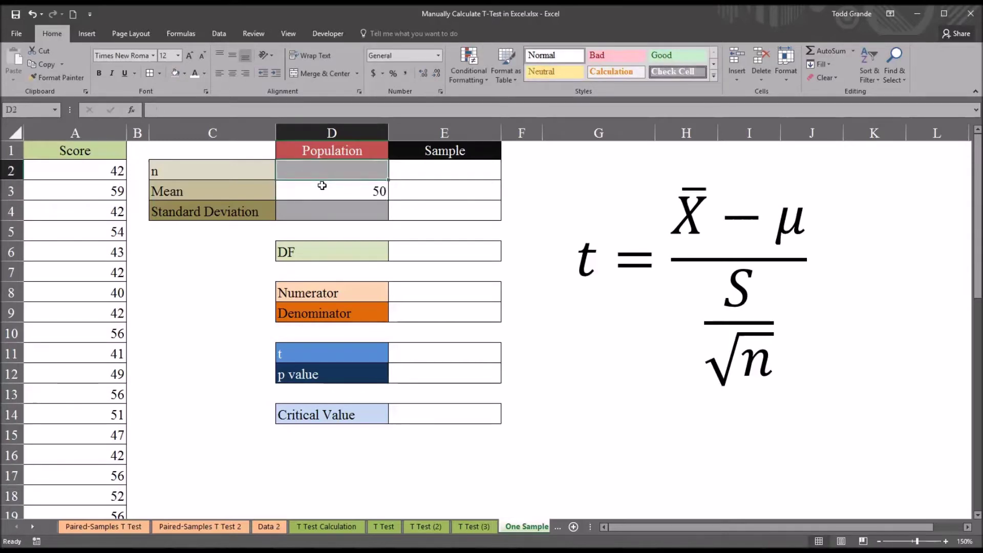
click(322, 185)
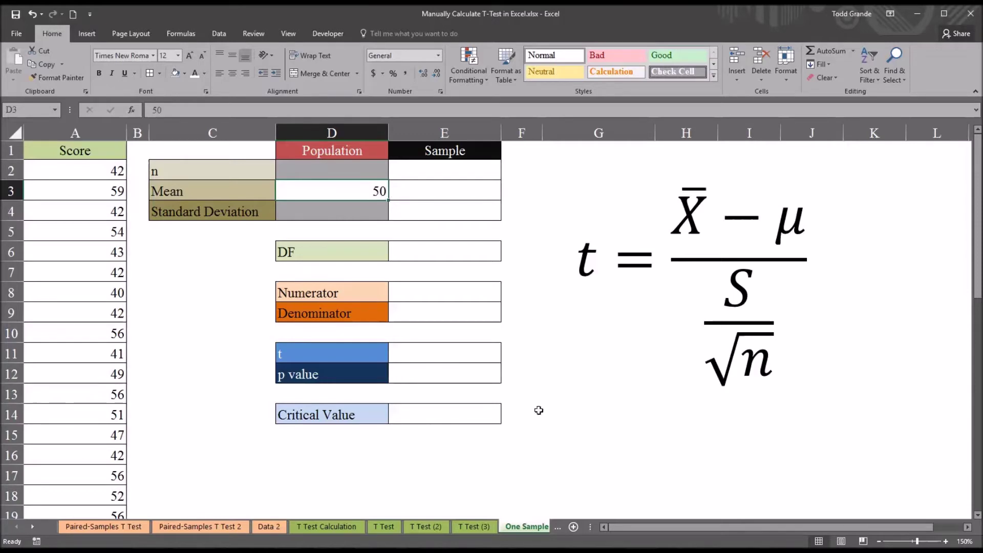
click(438, 152)
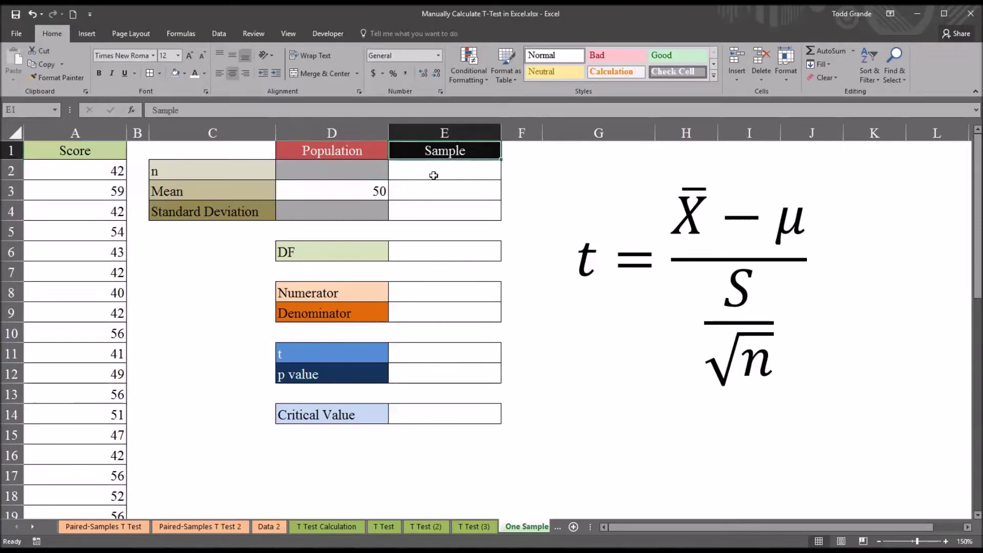
click(437, 174)
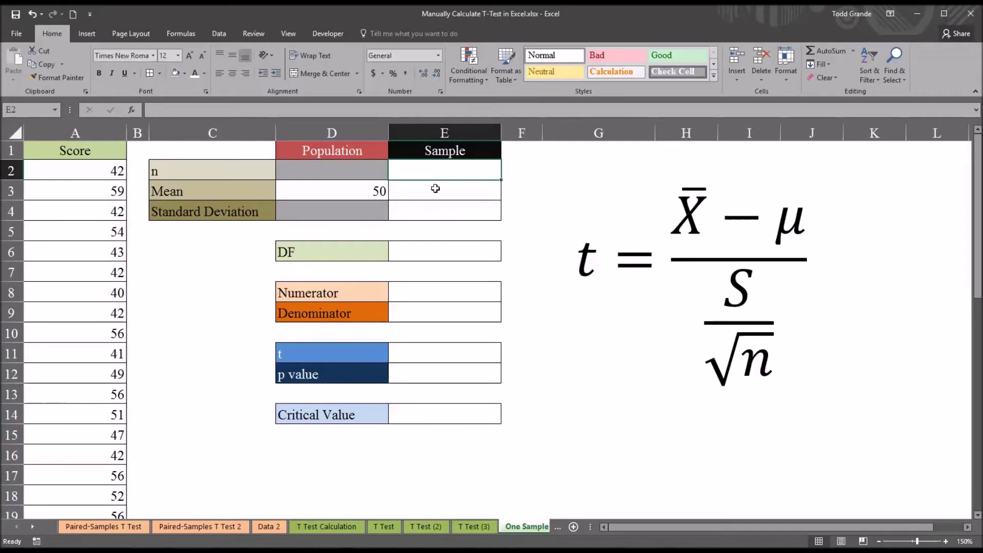
Enter =COUNT(A2:A41) in E2 so the sample n reads 40
text(=)
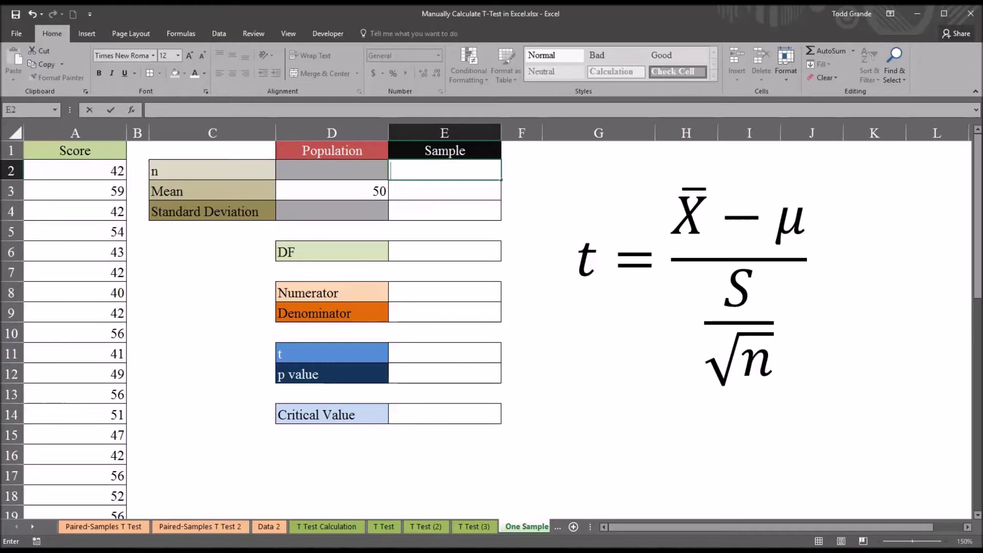
text(=c)
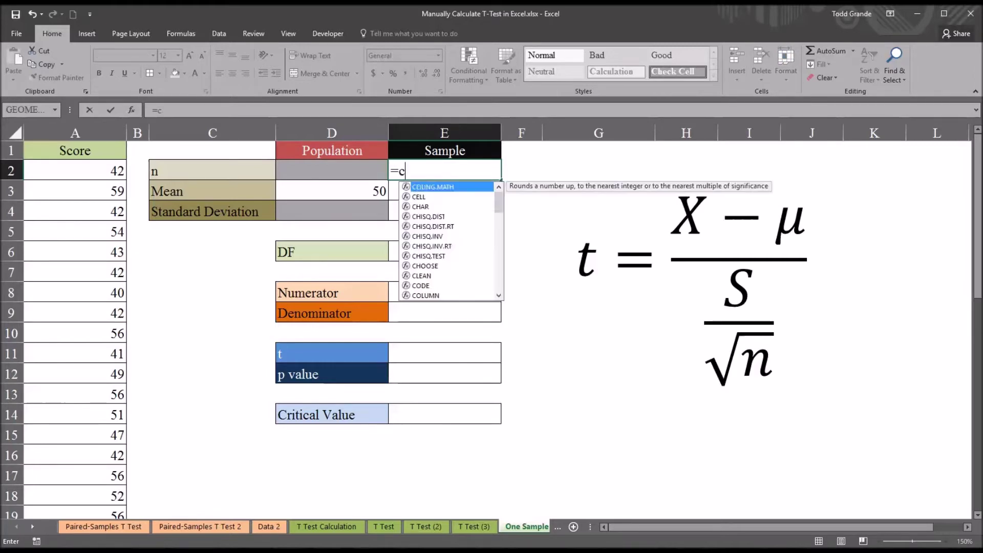
text(ount)
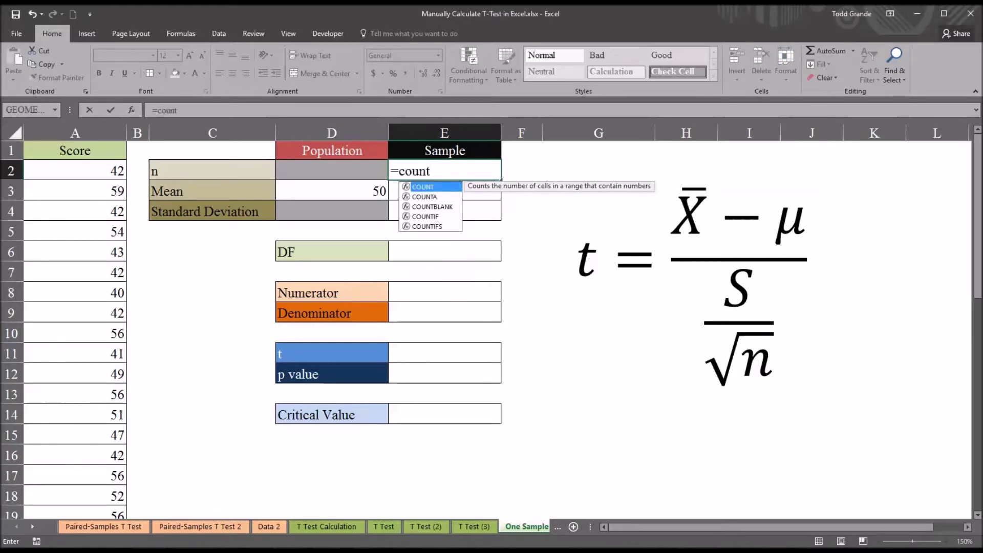
text(()
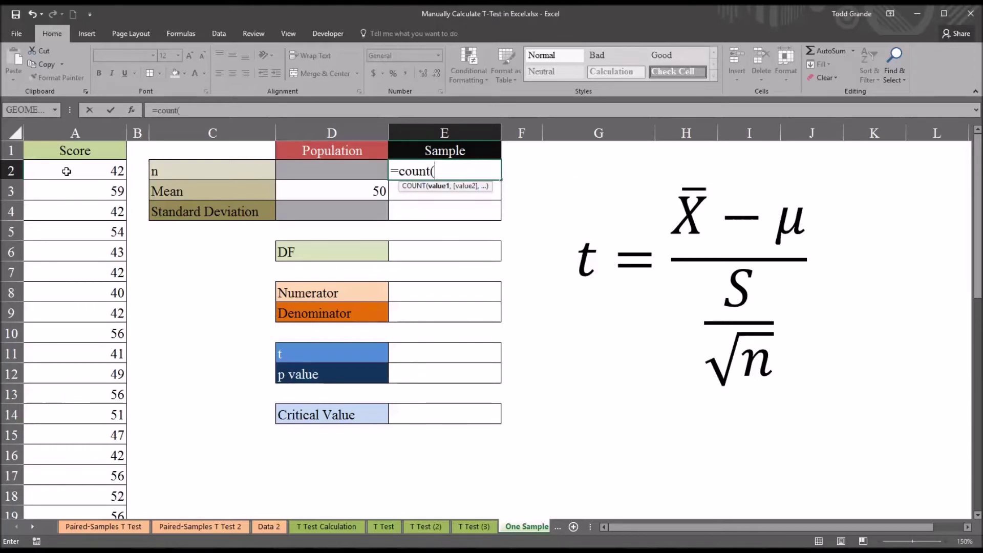
drag(49, 169, 72, 476)
key(Return)
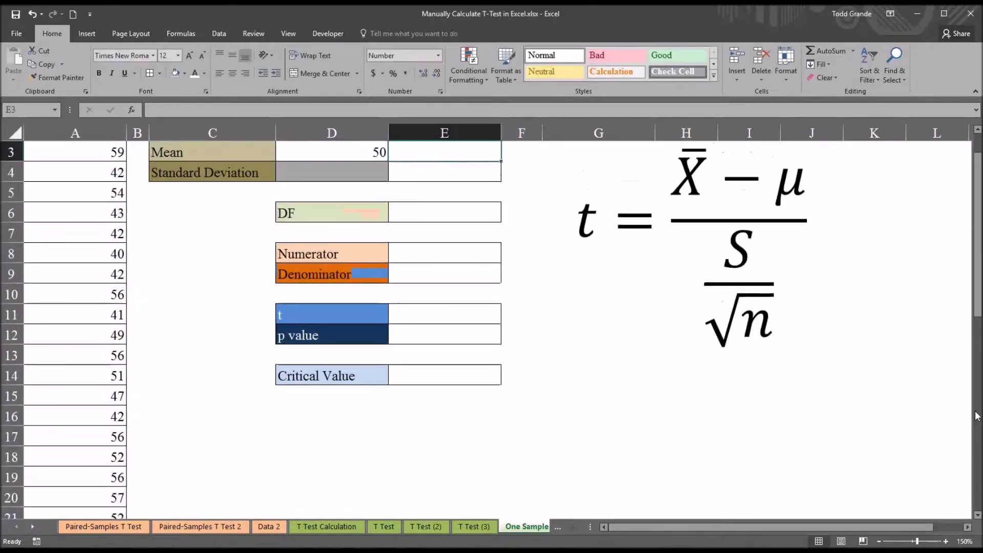
drag(975, 319, 975, 306)
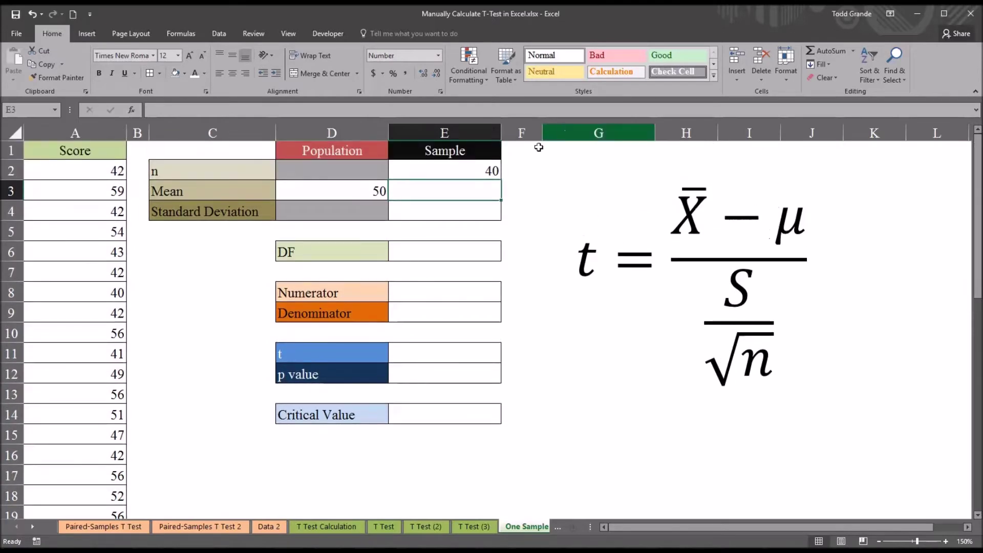
click(441, 173)
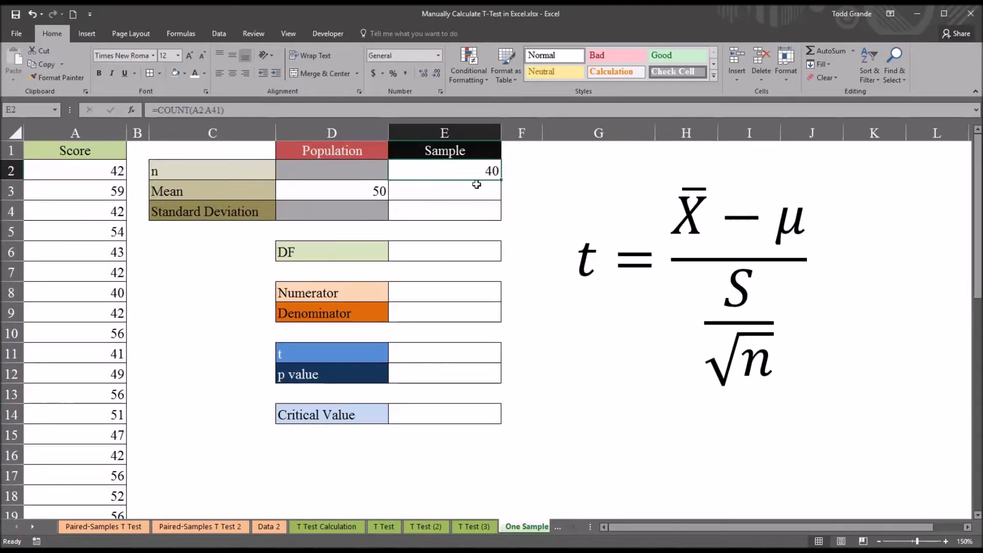
Enter =AVERAGE(A2:A41) in E3, giving a sample mean of 47.80
click(420, 196)
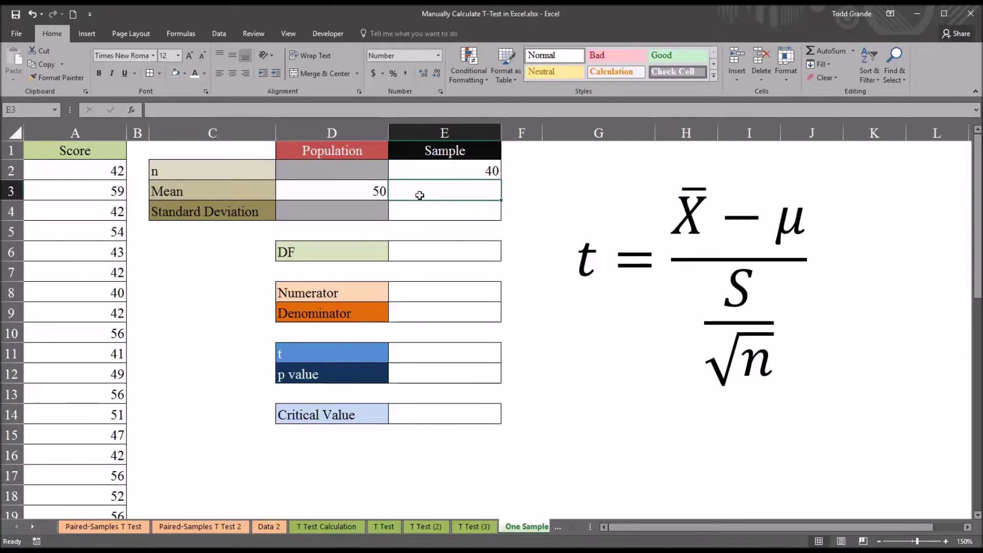
text(=av)
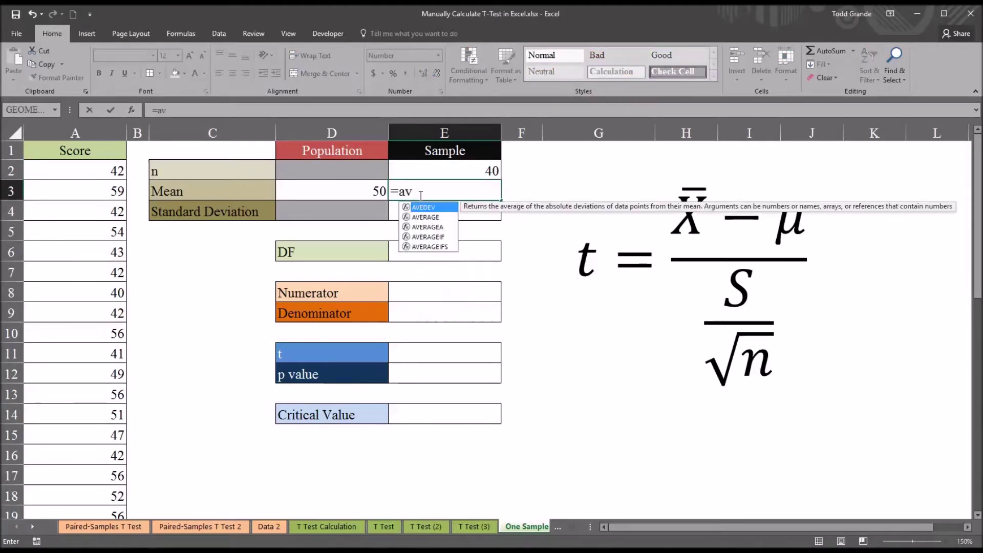
key(Down)
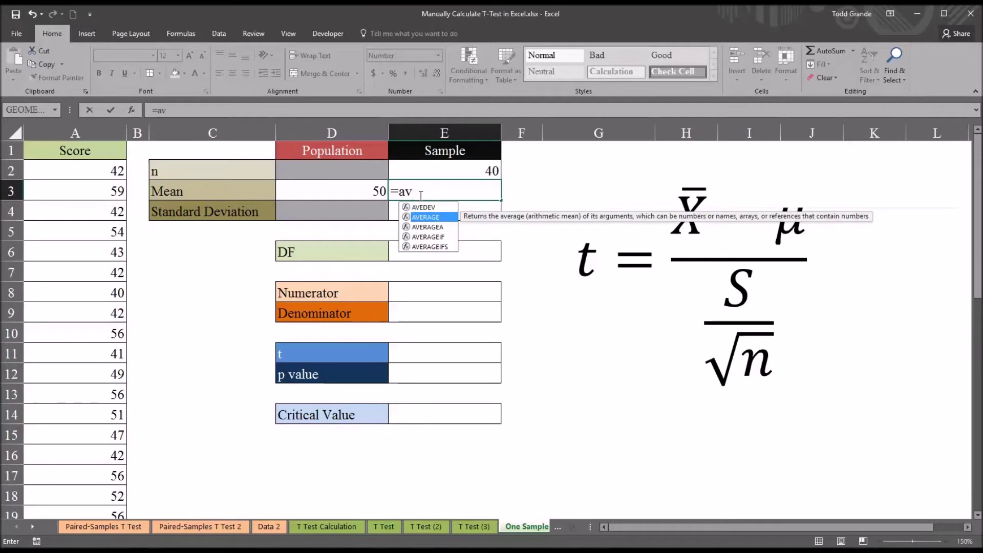
key(Tab)
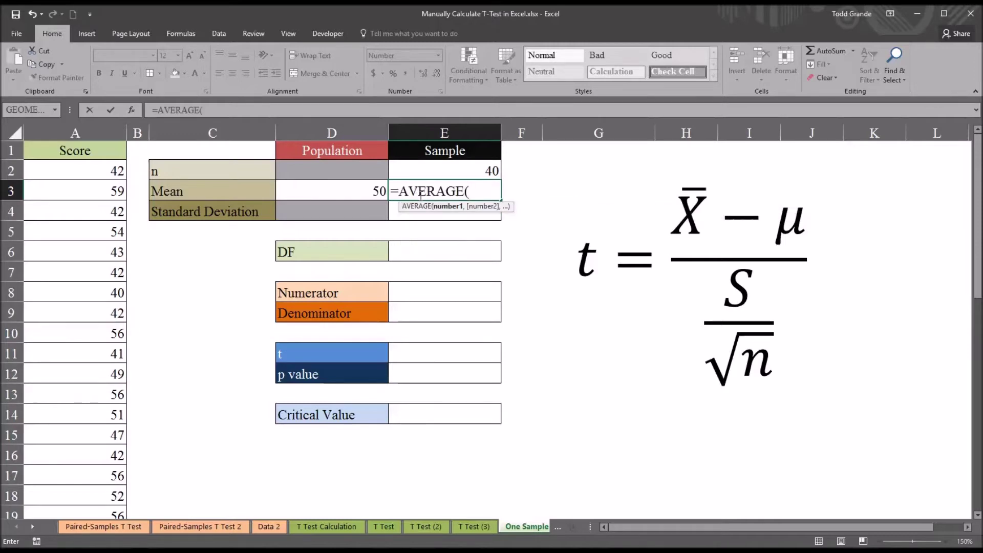
click(72, 177)
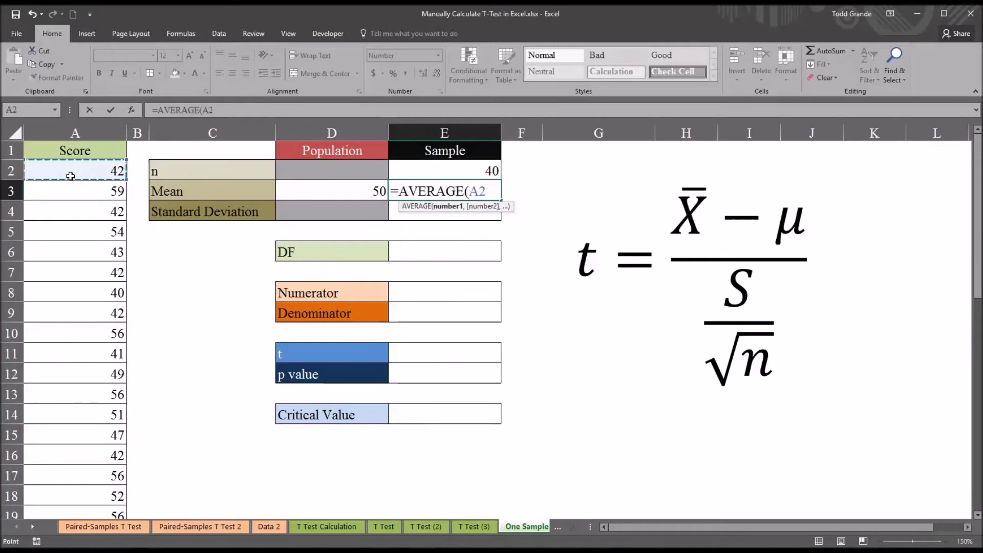
key(ctrl+shift+Down)
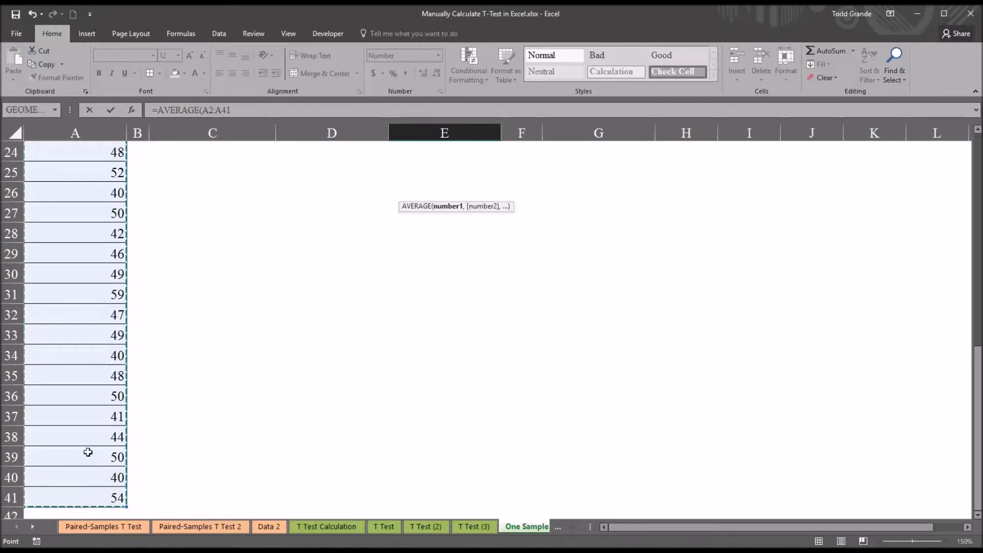
key(Return)
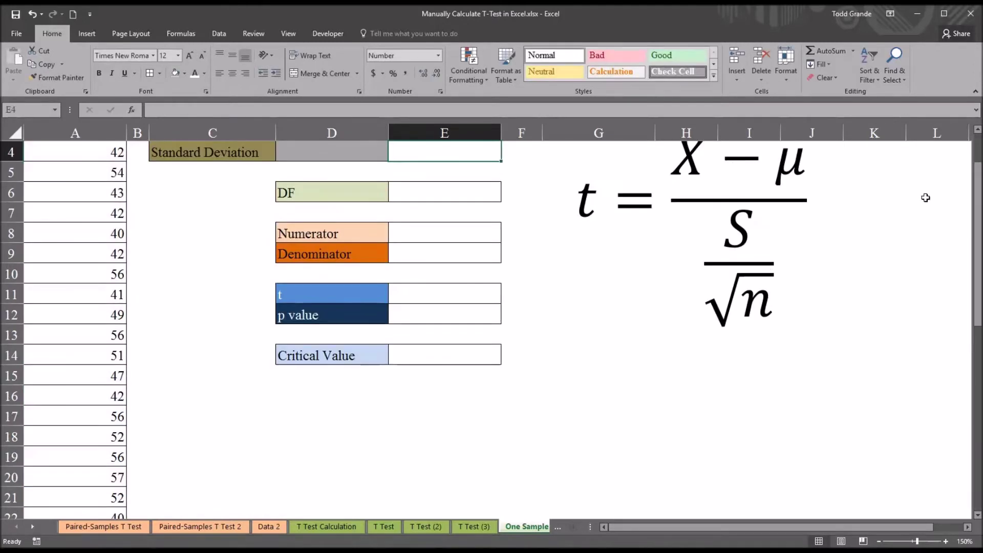
scroll(970, 203, up, 2)
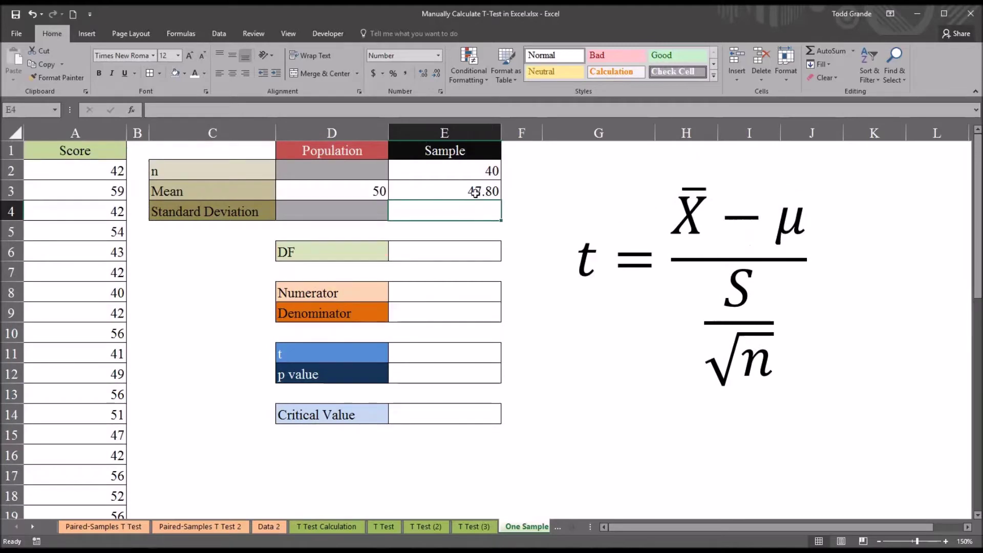
click(467, 198)
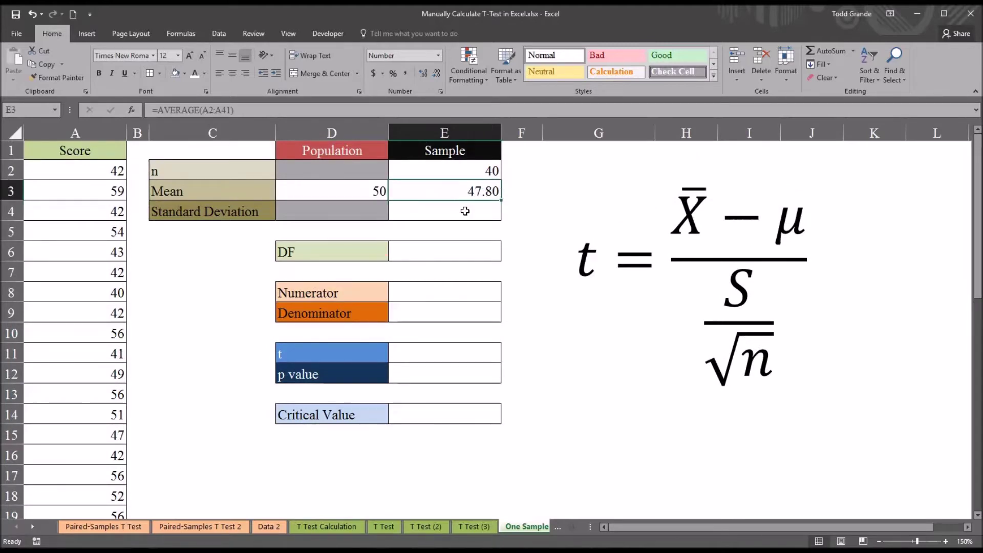
Enter =STDEV.S(A2:A41) in E4, chosen over STDEV.P, giving a standard deviation of 6.03
click(454, 213)
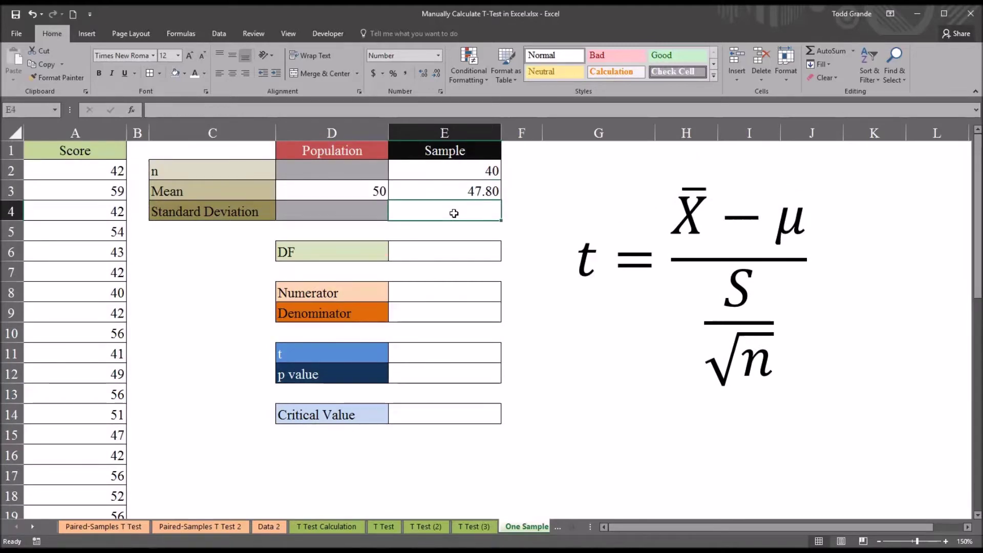
text(=)
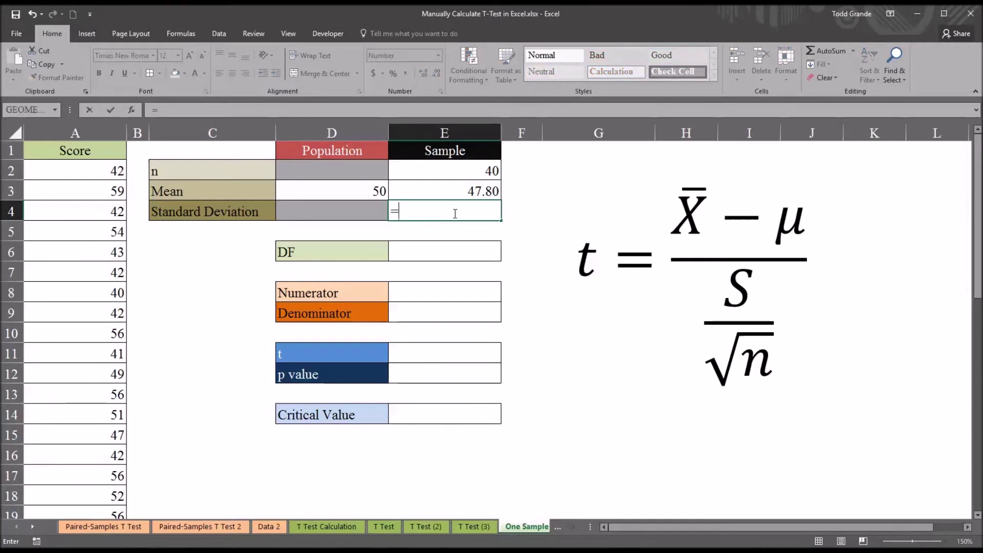
text(st)
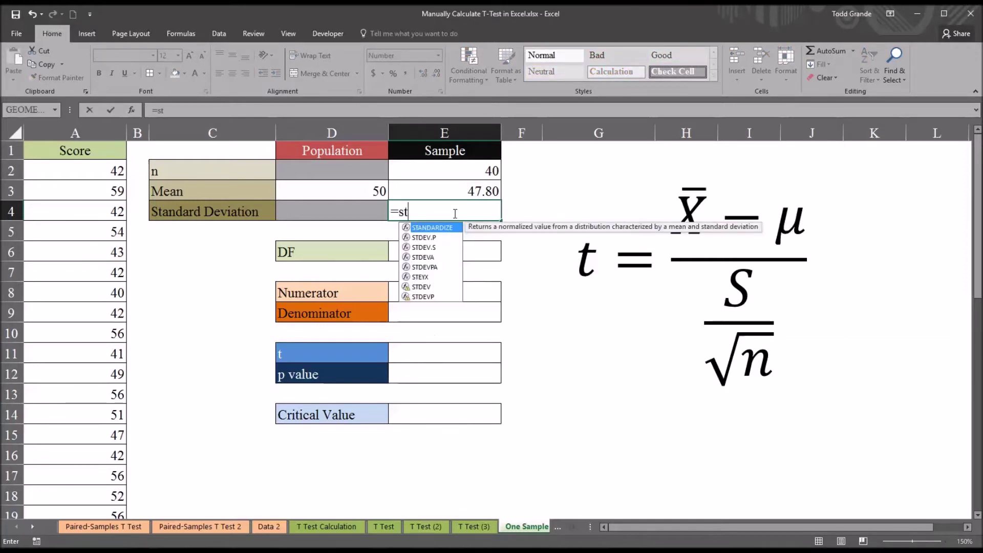
click(439, 248)
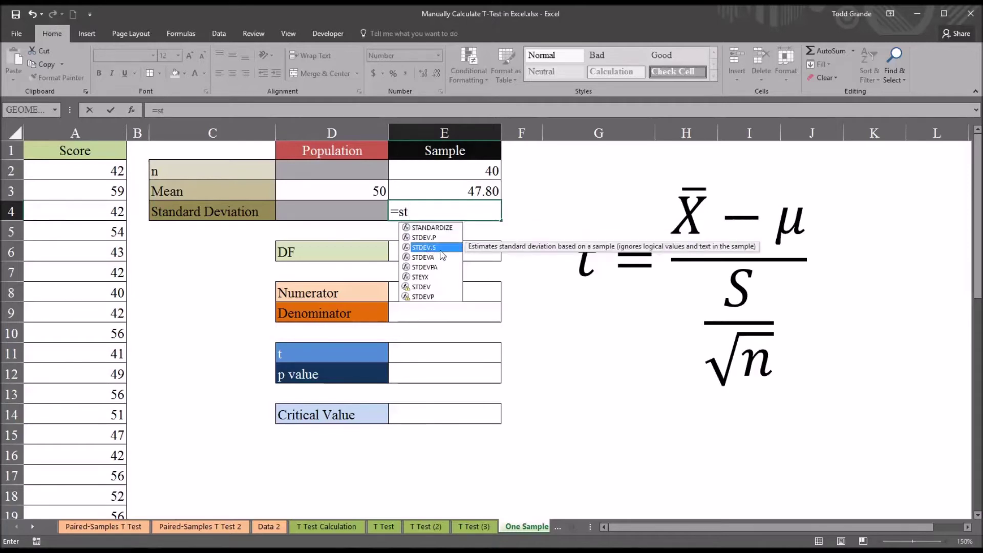
click(428, 239)
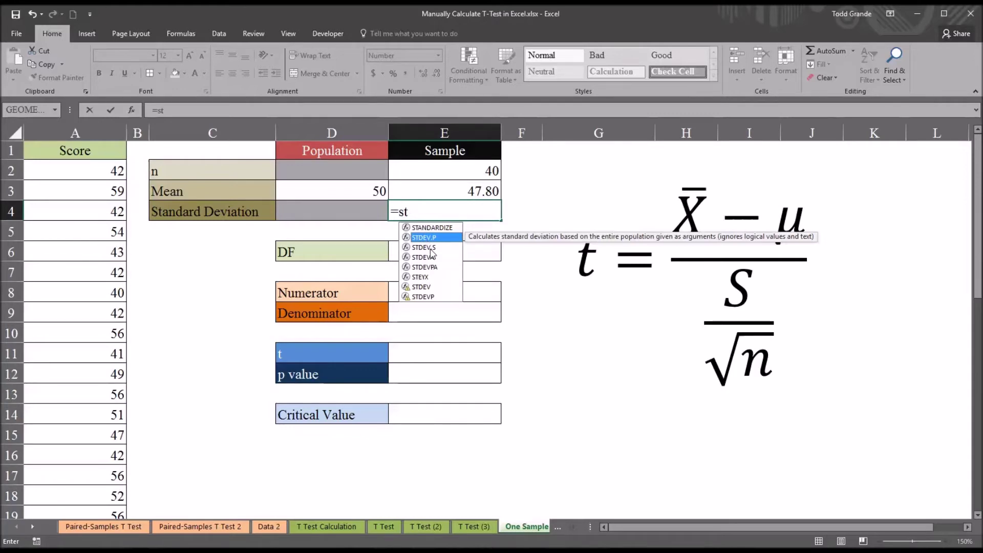
click(426, 248)
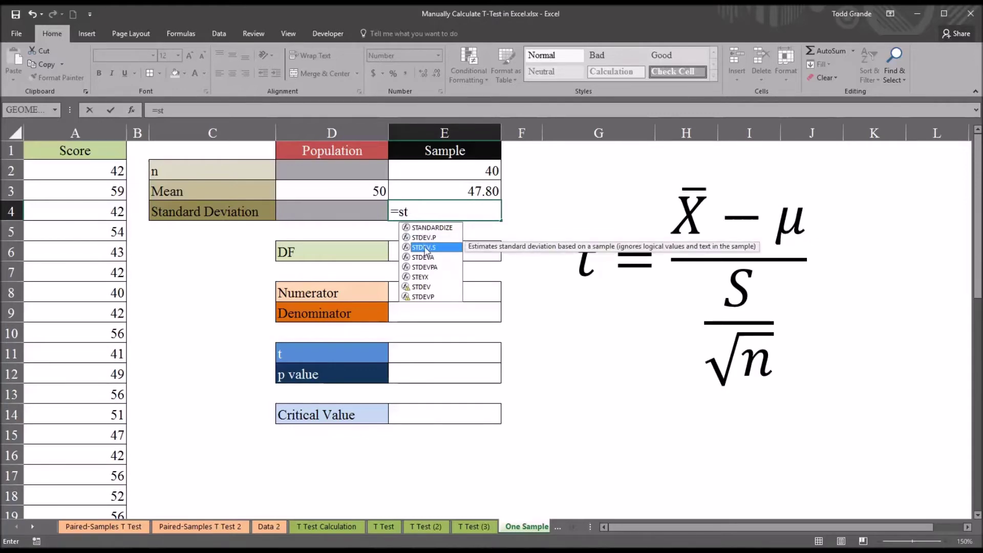
double_click(425, 247)
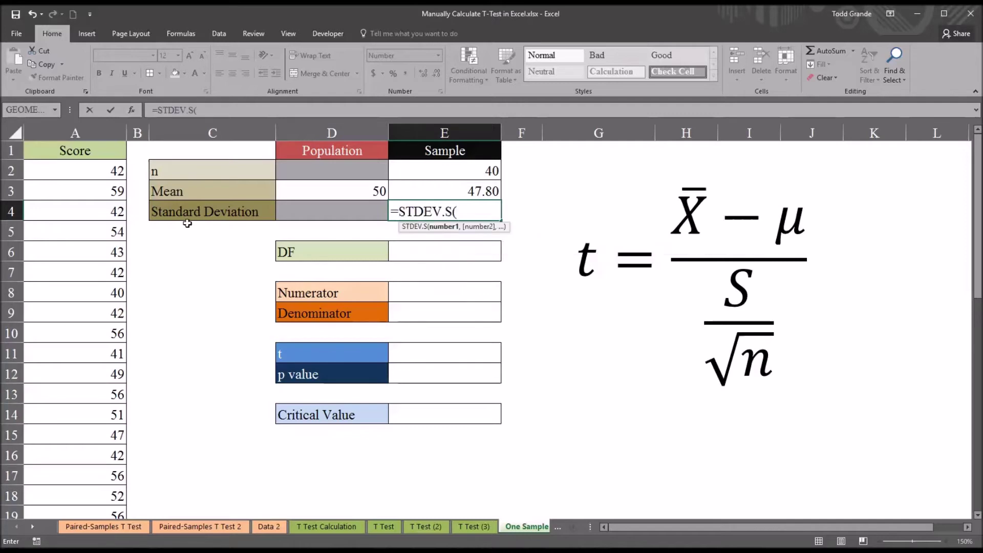
click(84, 174)
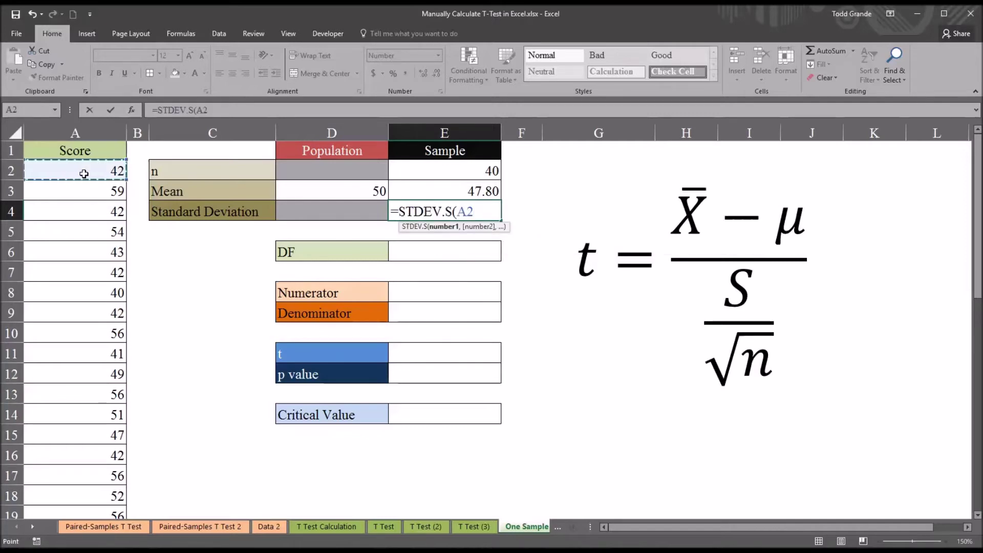
key(ctrl+shift+Down)
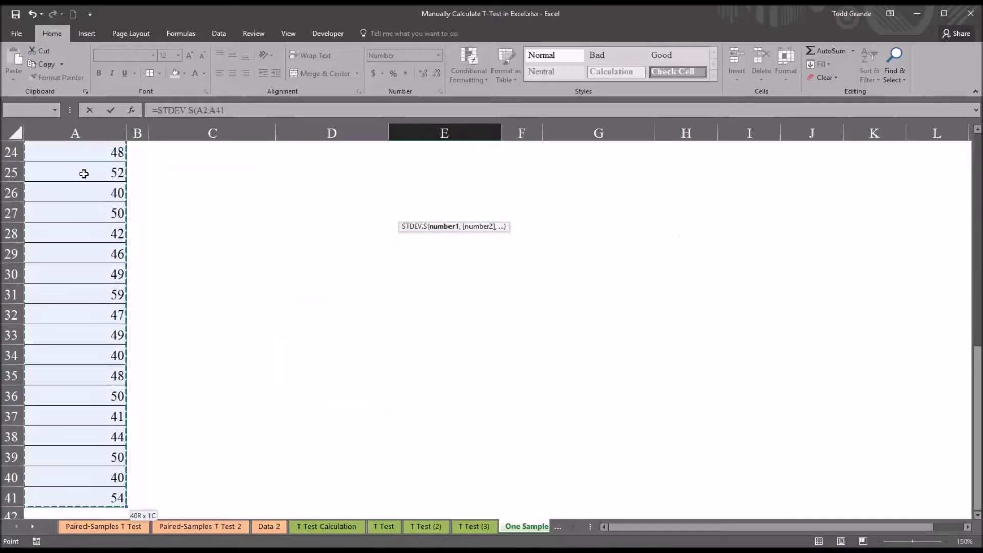
key(Return)
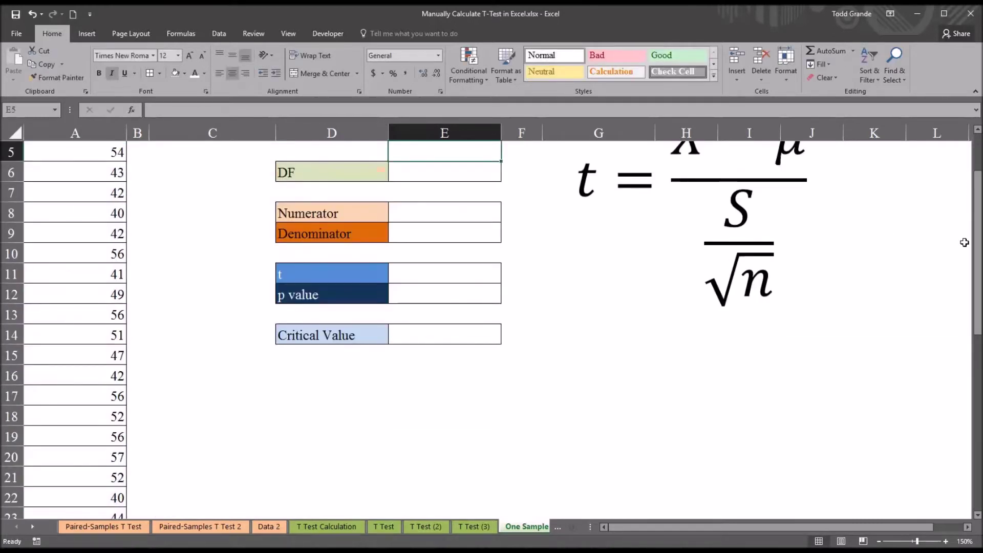
drag(977, 246, 979, 211)
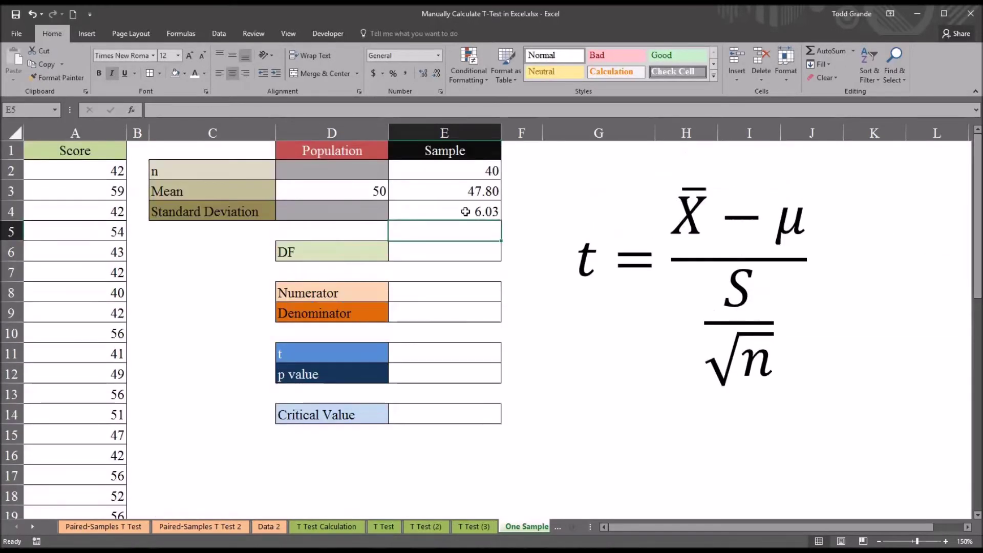
click(444, 208)
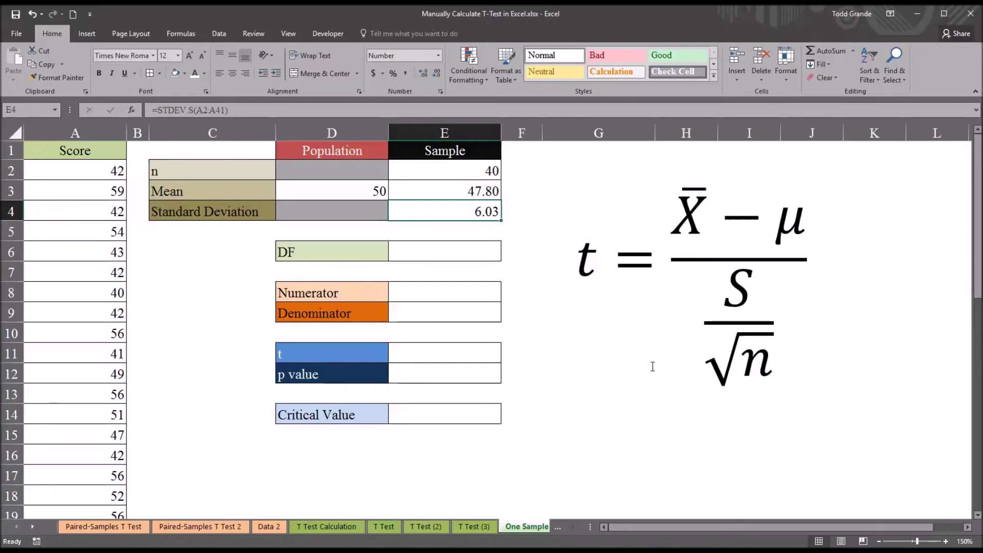
click(445, 253)
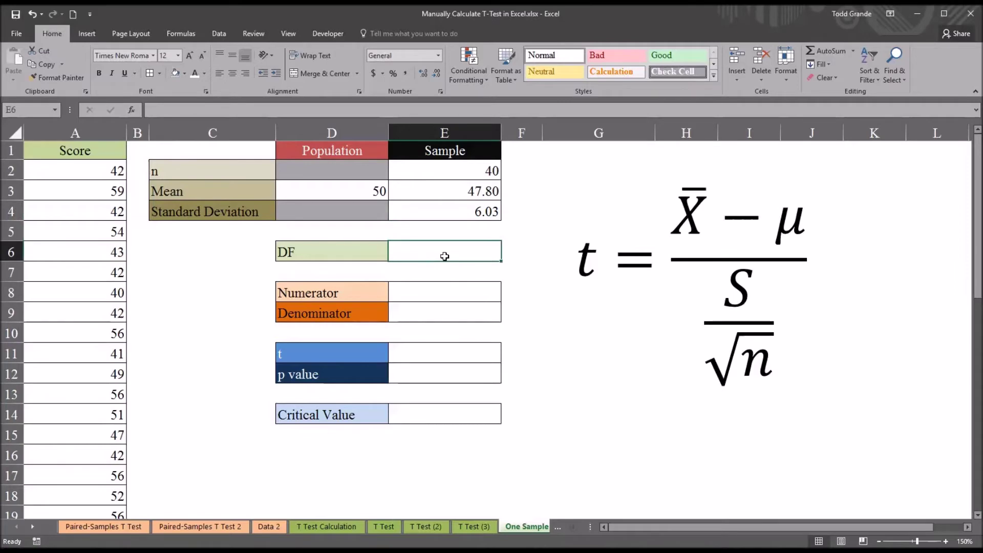
Enter =E2-1 in E6 so the degrees of freedom show 39
text(=)
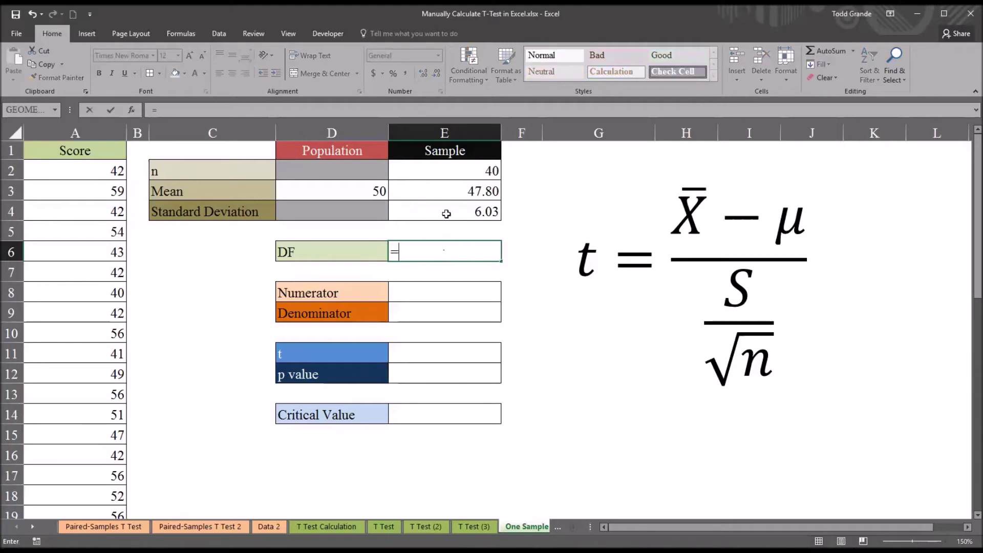
click(430, 175)
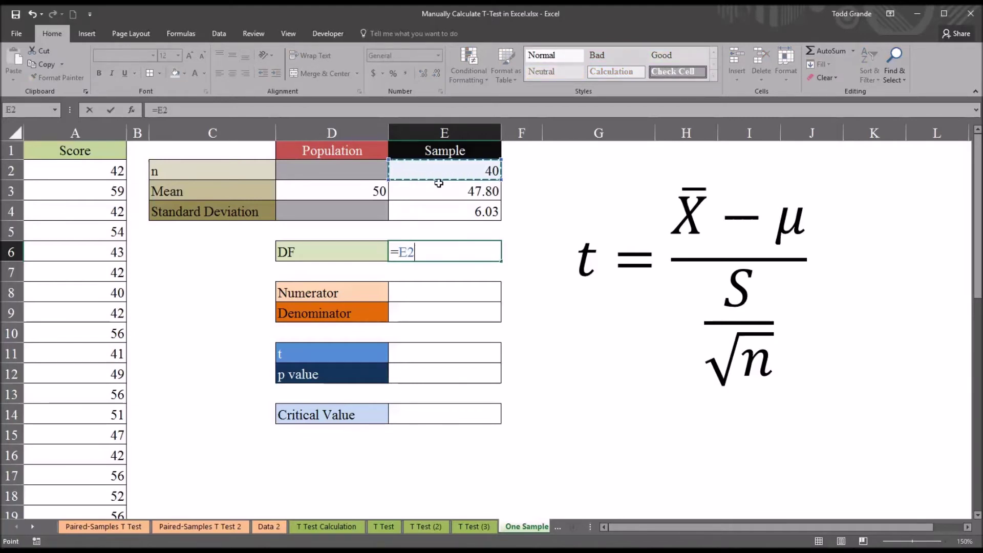
text(-1)
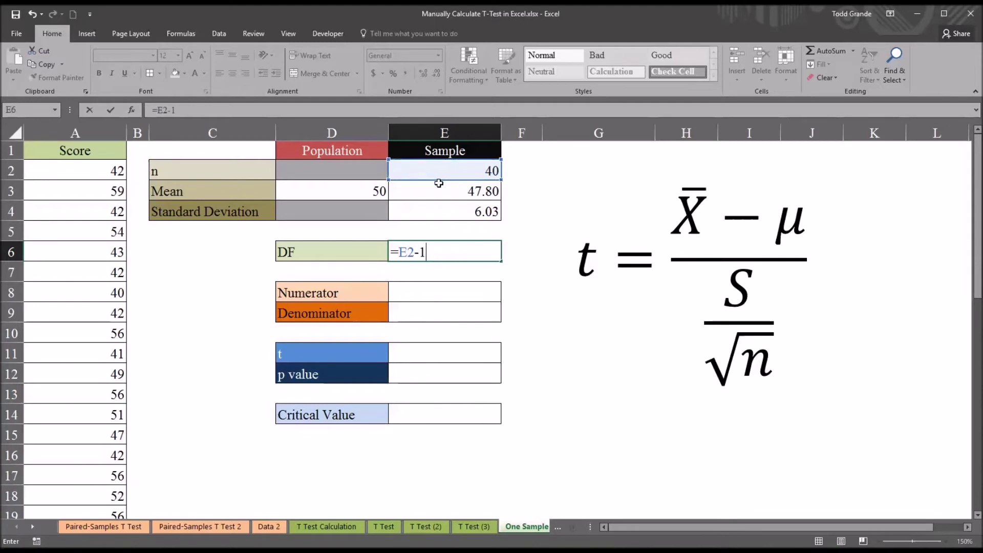
key(Return)
click(438, 288)
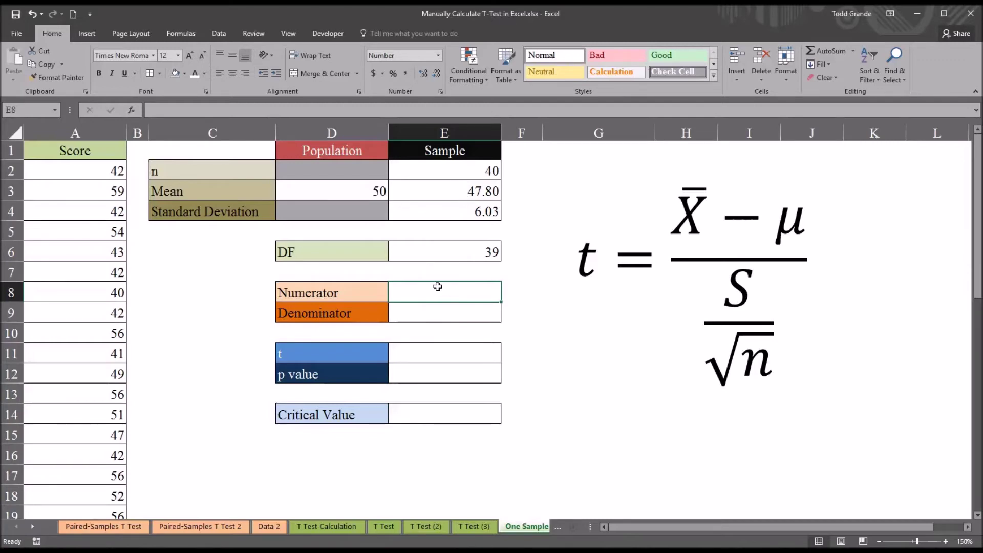
Enter =E3-D3 in the Numerator cell E8, giving -2.200
text(=)
click(435, 188)
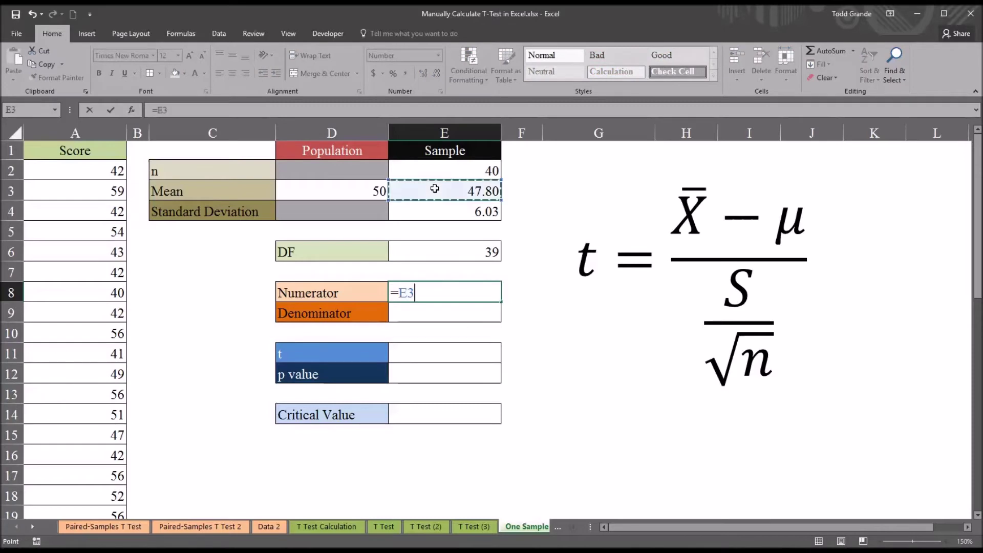
text(-)
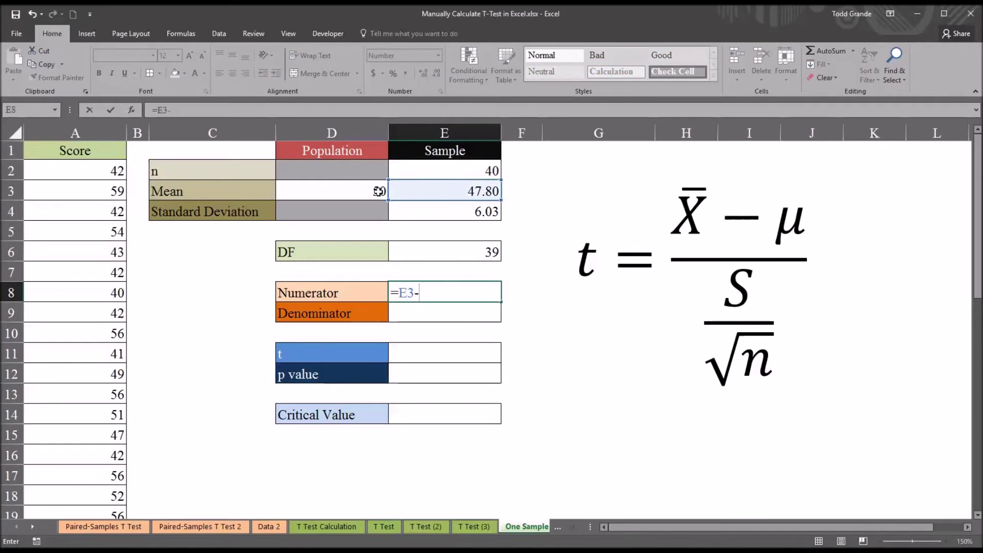
click(376, 191)
key(Return)
click(434, 291)
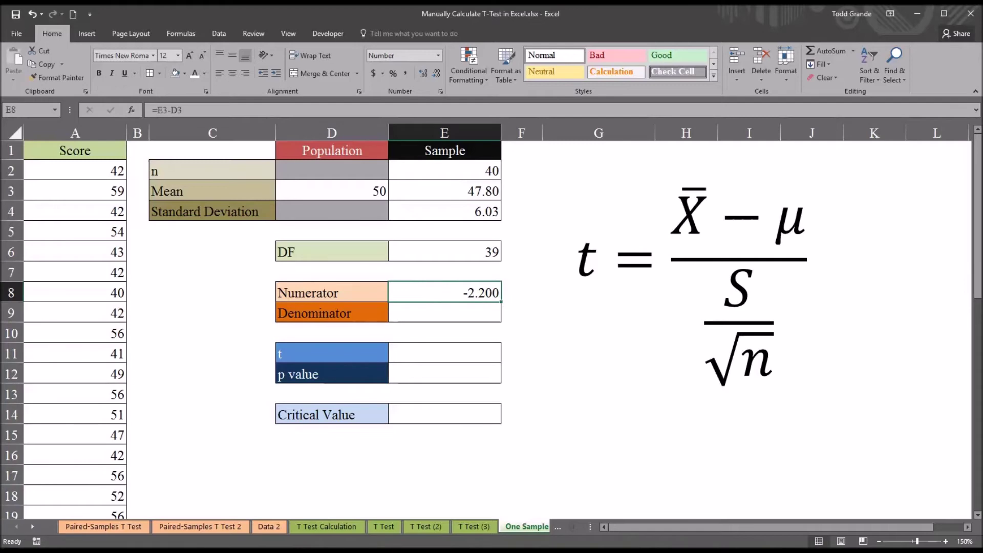
click(441, 316)
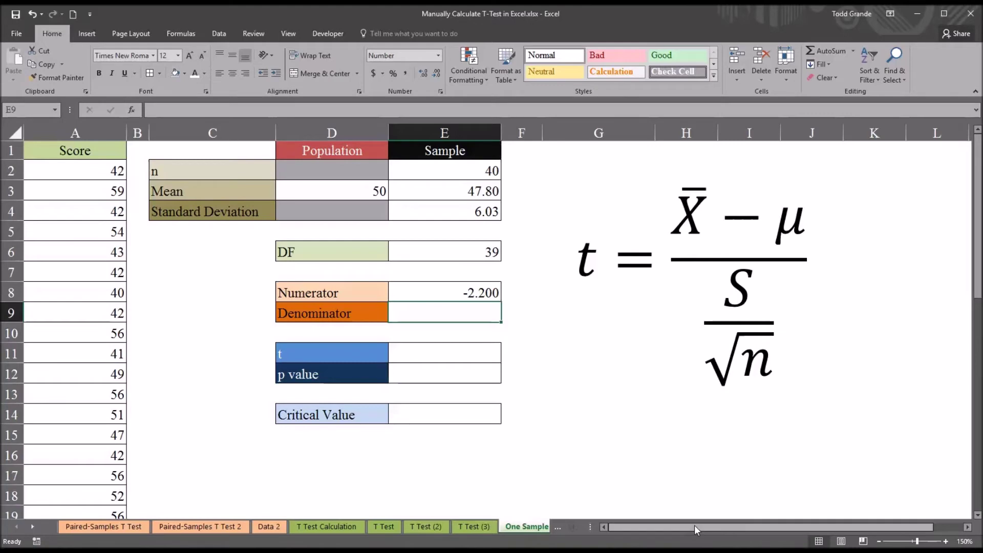
Enter =E4/SQRT(E2) in the Denominator cell E9, giving 0.954
text(=)
click(448, 215)
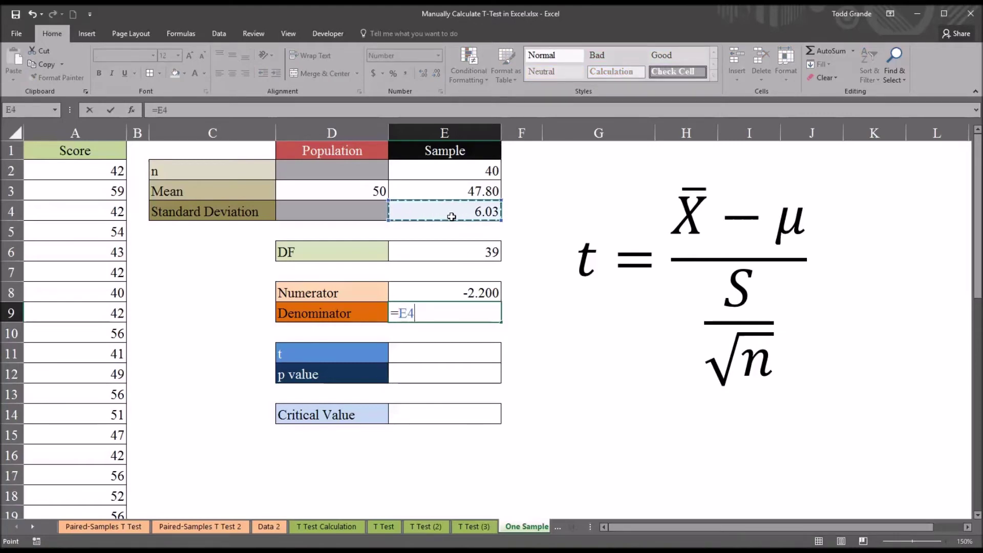
text(/sq)
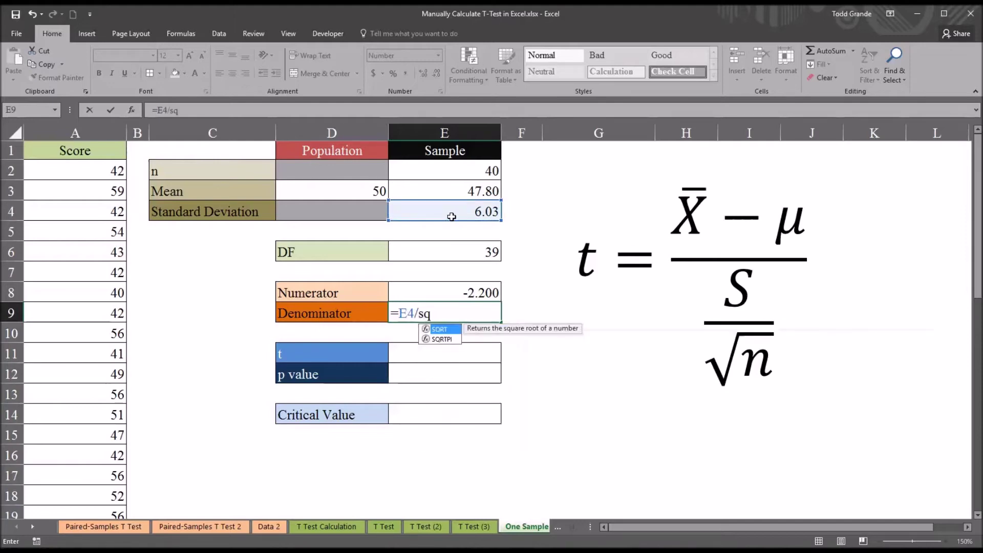
text(rt()
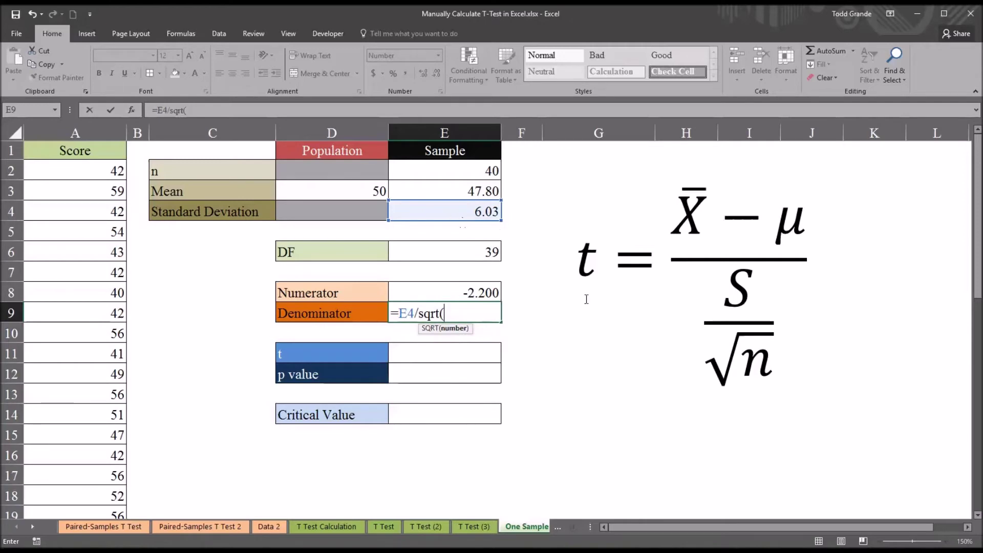
click(431, 176)
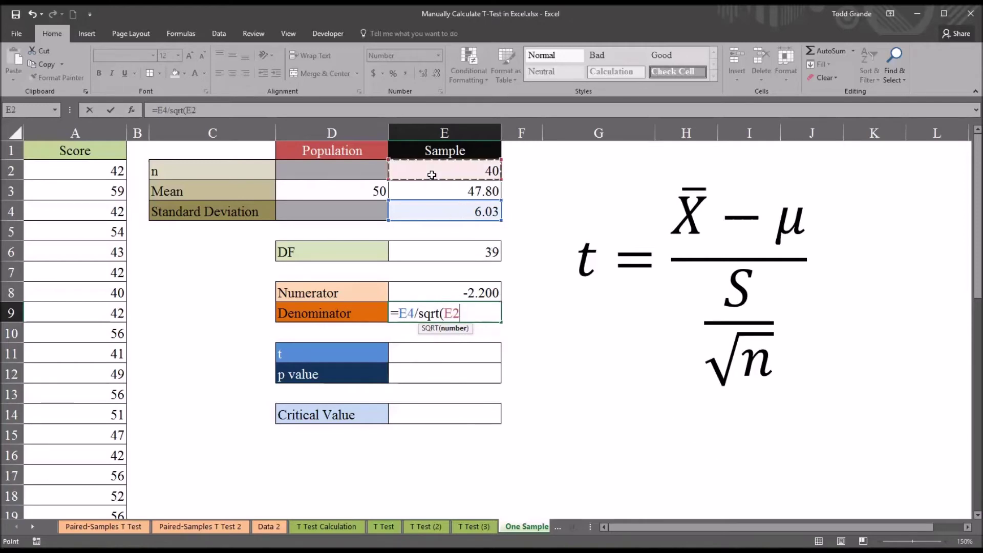
text())
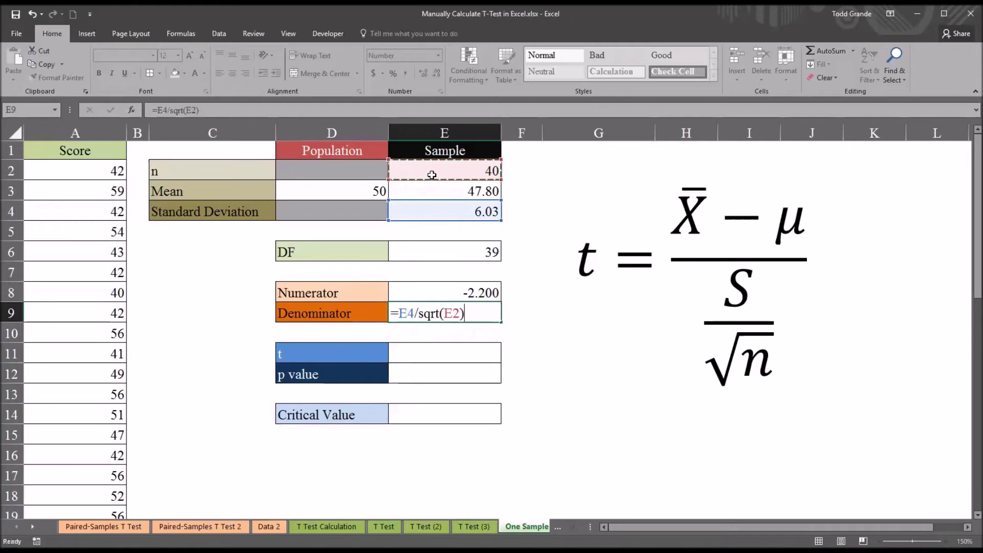
key(Return)
click(438, 313)
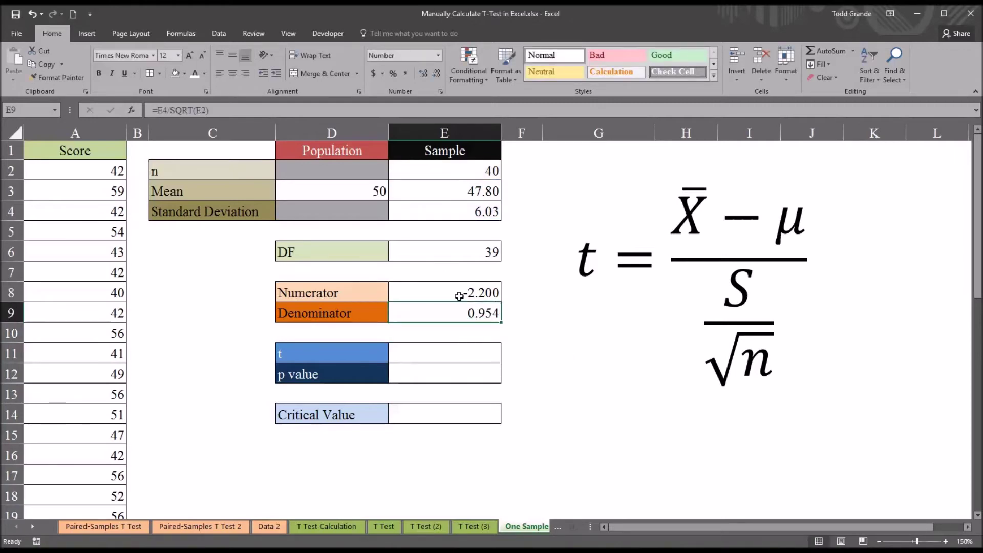
click(446, 351)
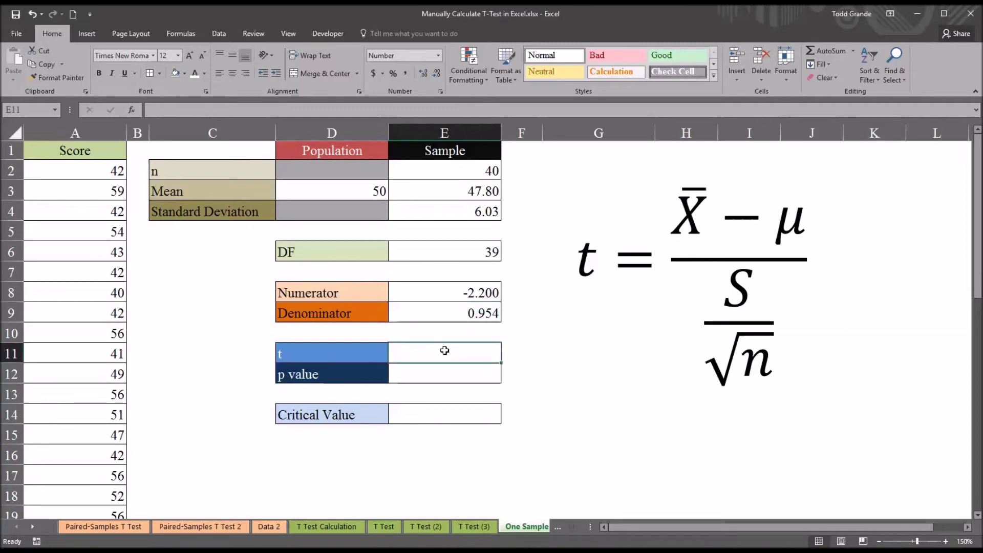
Enter =E8/E9 in E11 for a t statistic of -2.307
text(=)
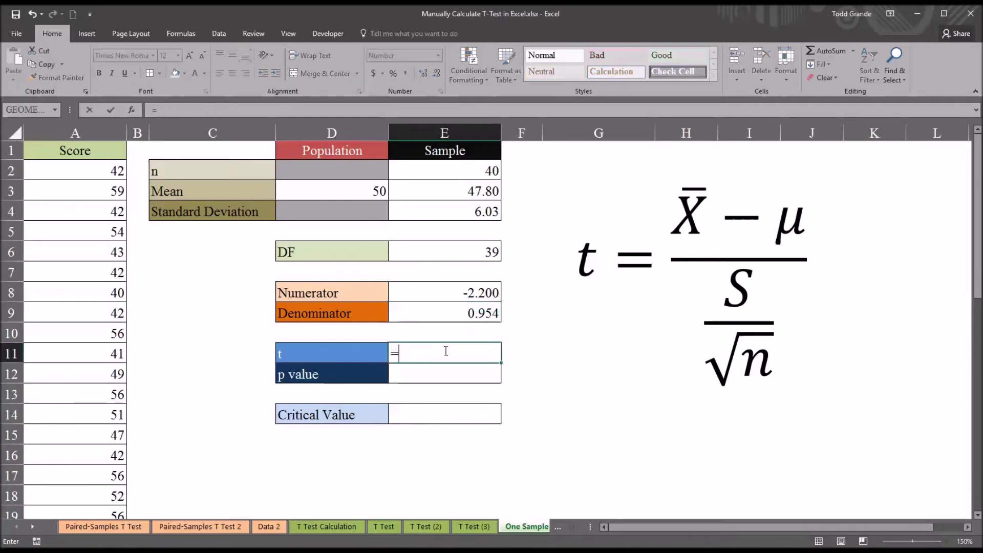
click(447, 296)
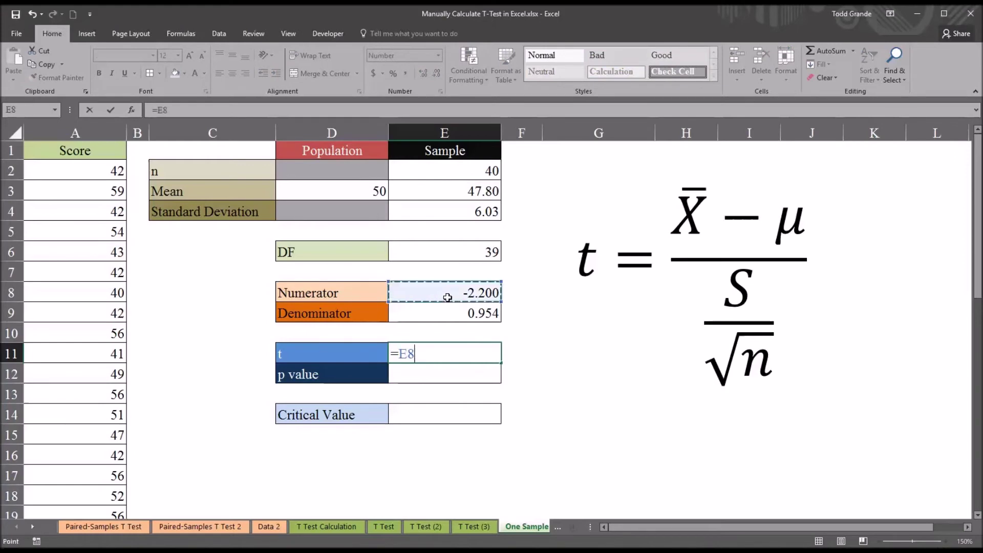
text(/)
click(449, 313)
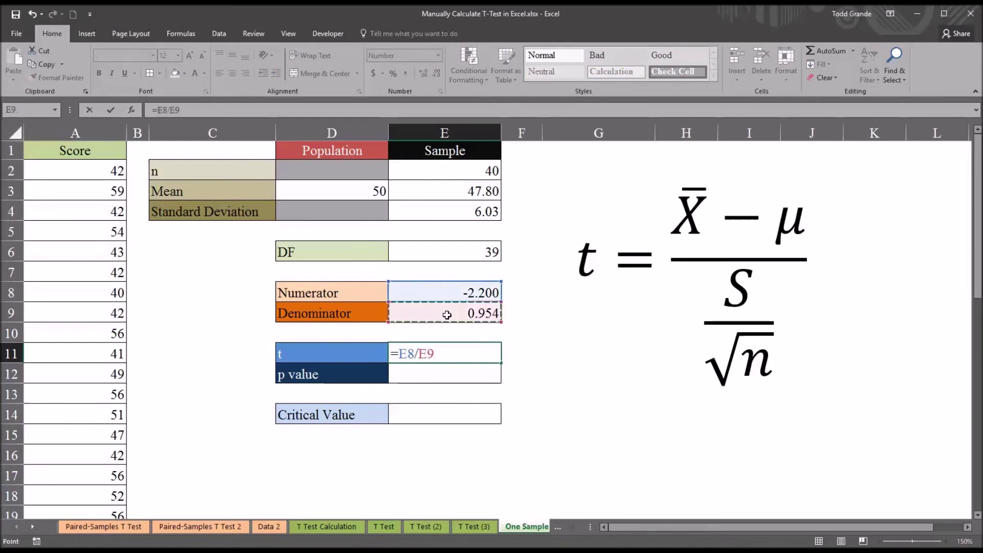
key(Return)
click(458, 357)
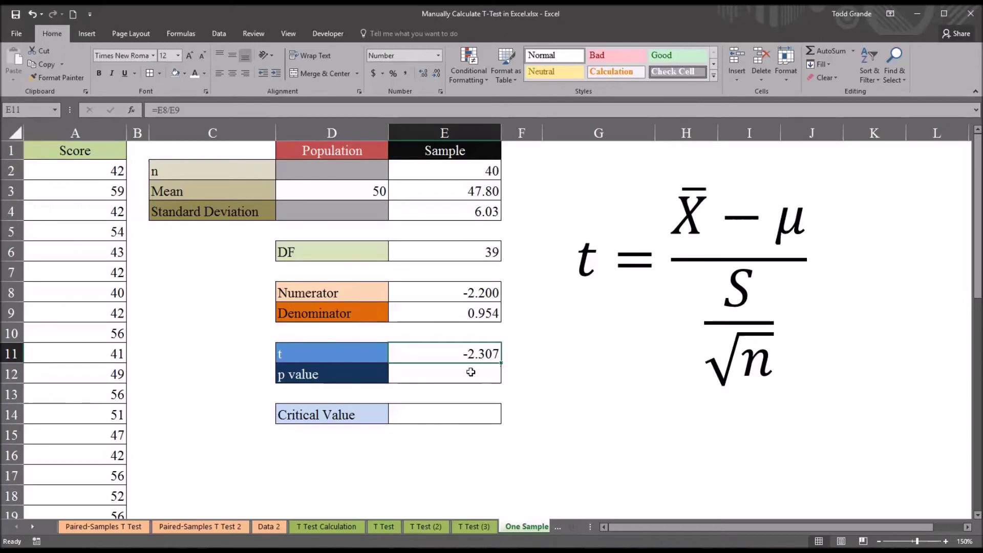
click(454, 375)
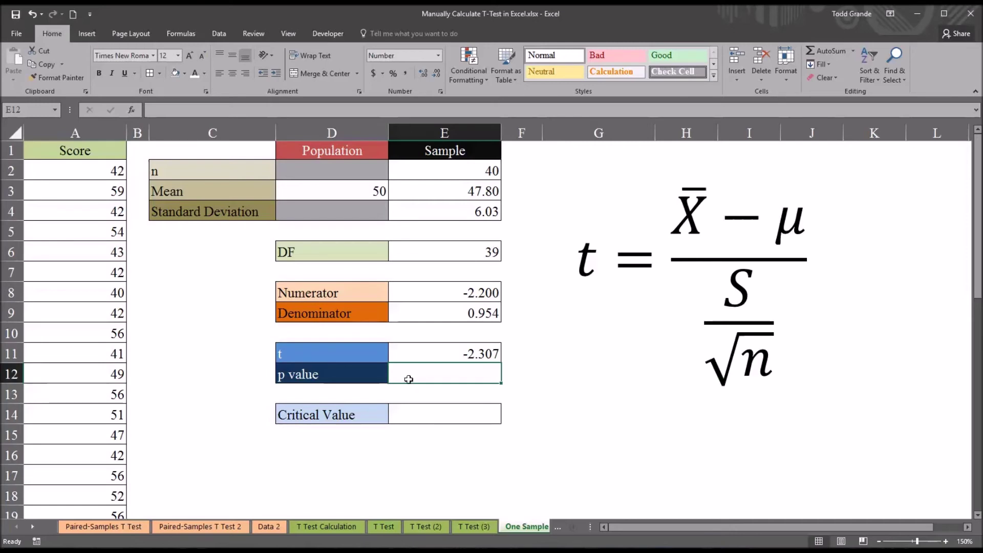
click(433, 414)
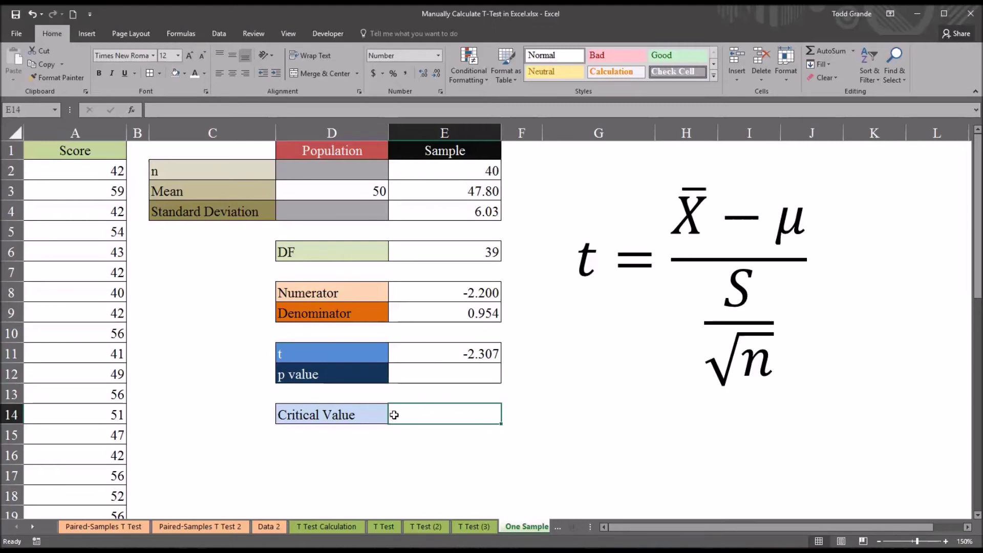
click(452, 379)
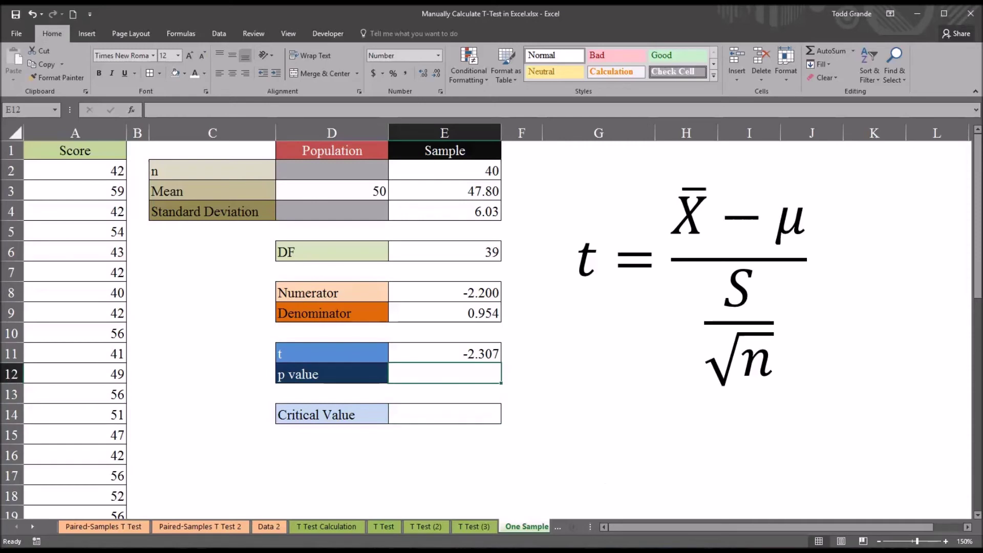
Enter =T.DIST.2T(ABS(E11),E6) in E12, giving a p value of 0.026
text(=)
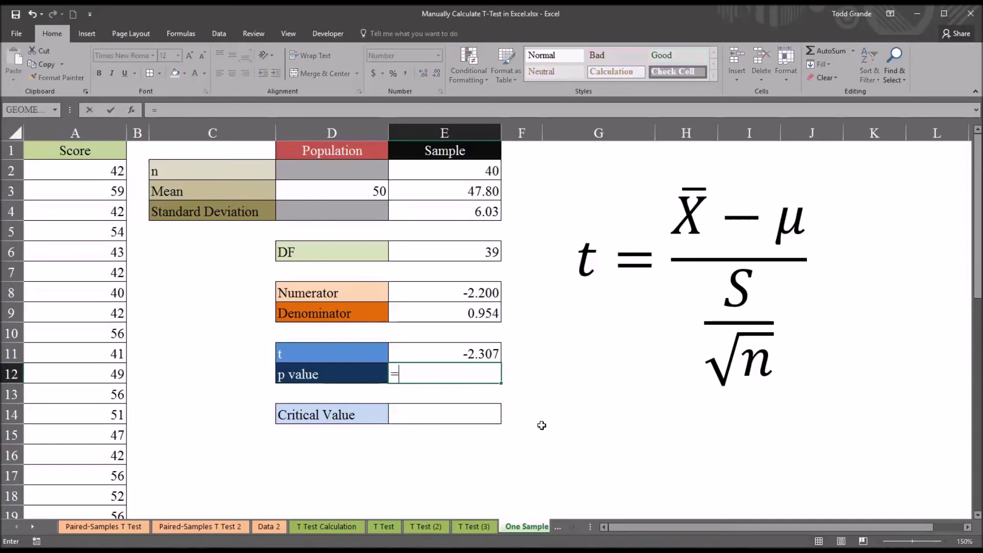
text(t.d)
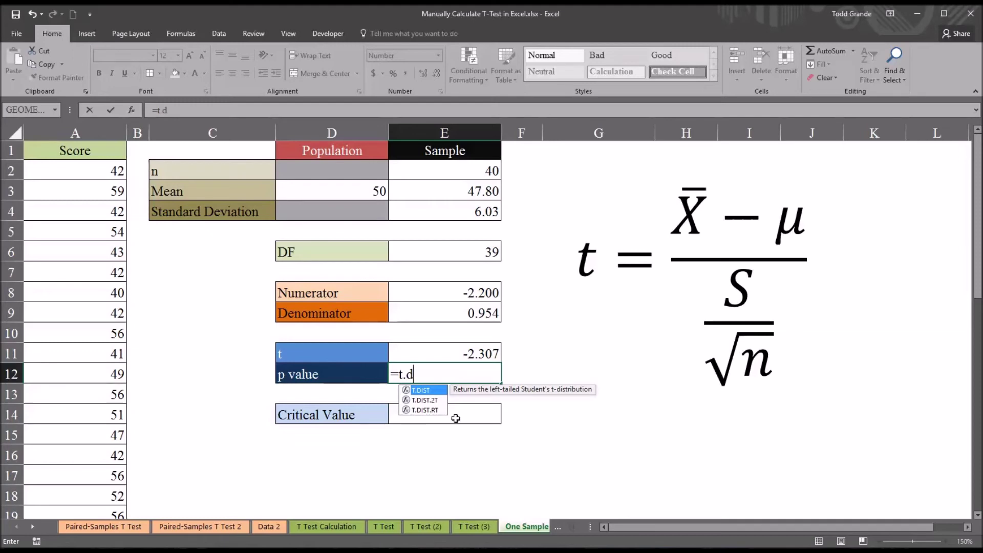
click(425, 401)
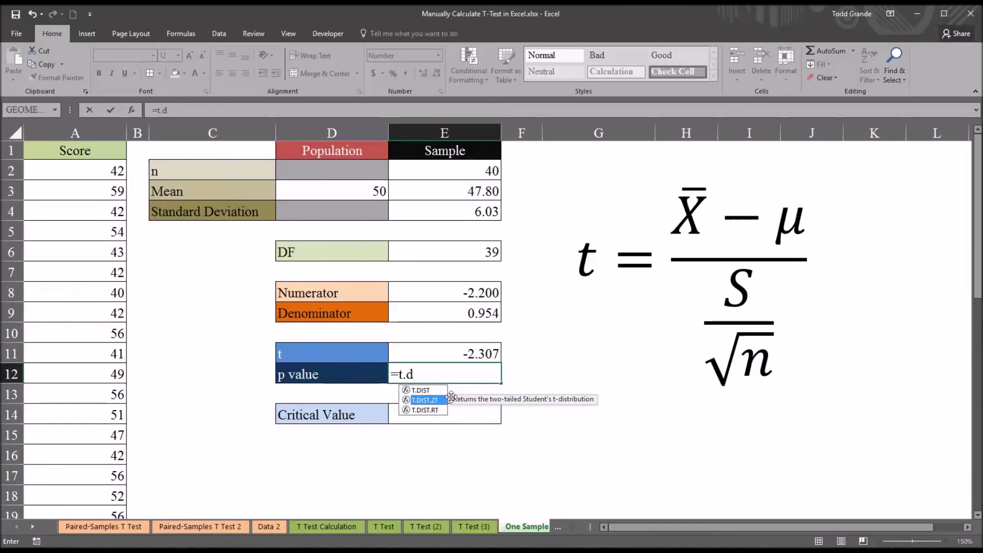
double_click(422, 399)
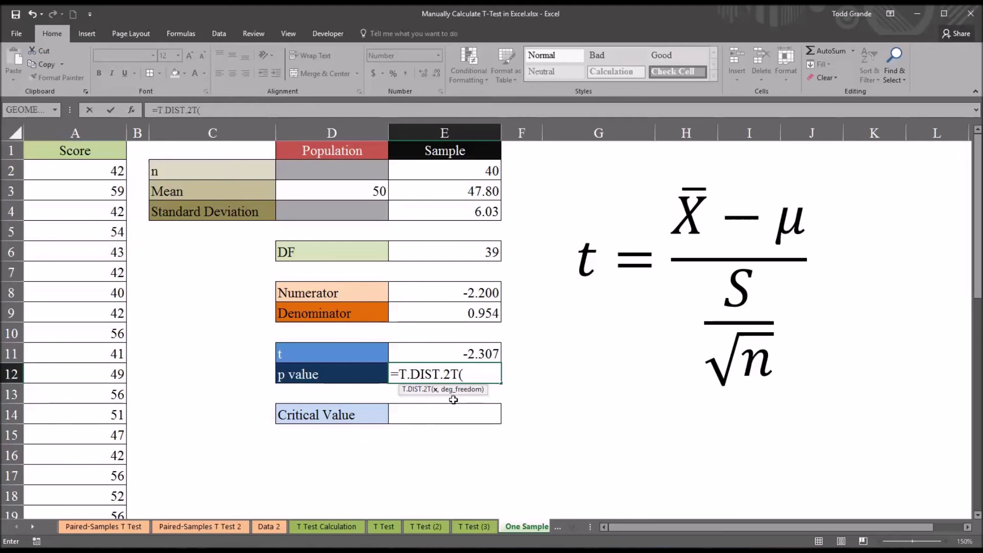
text(abs)
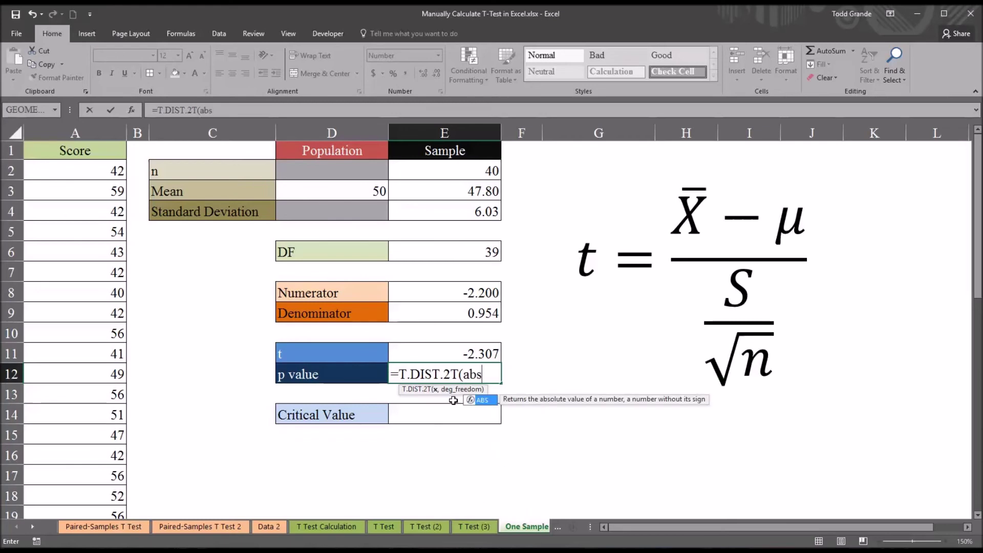
text(()
click(410, 355)
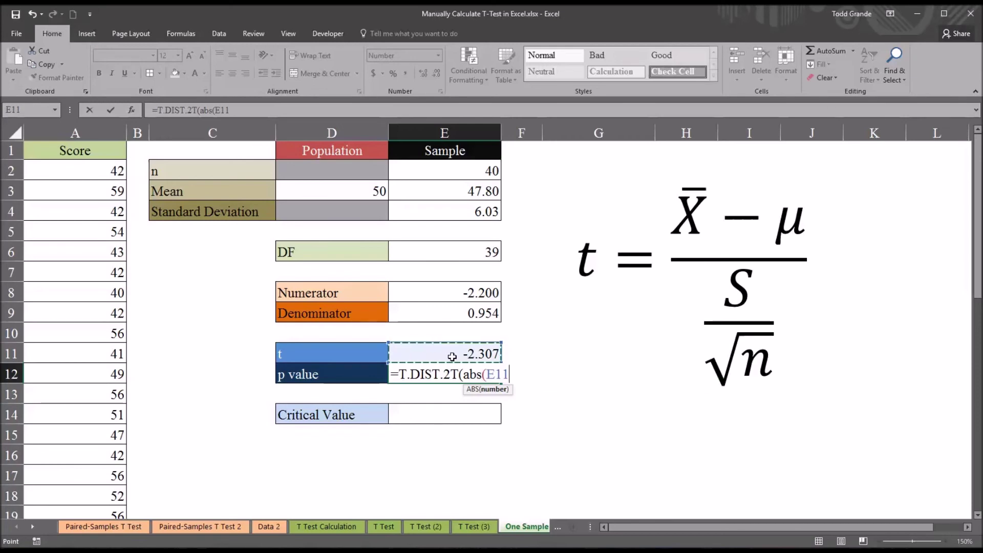
text(),)
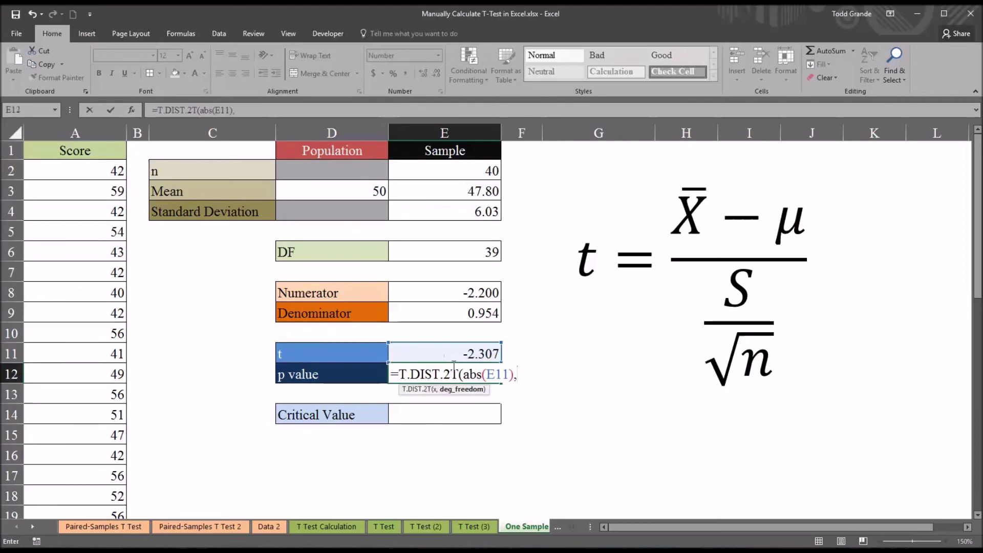
click(436, 249)
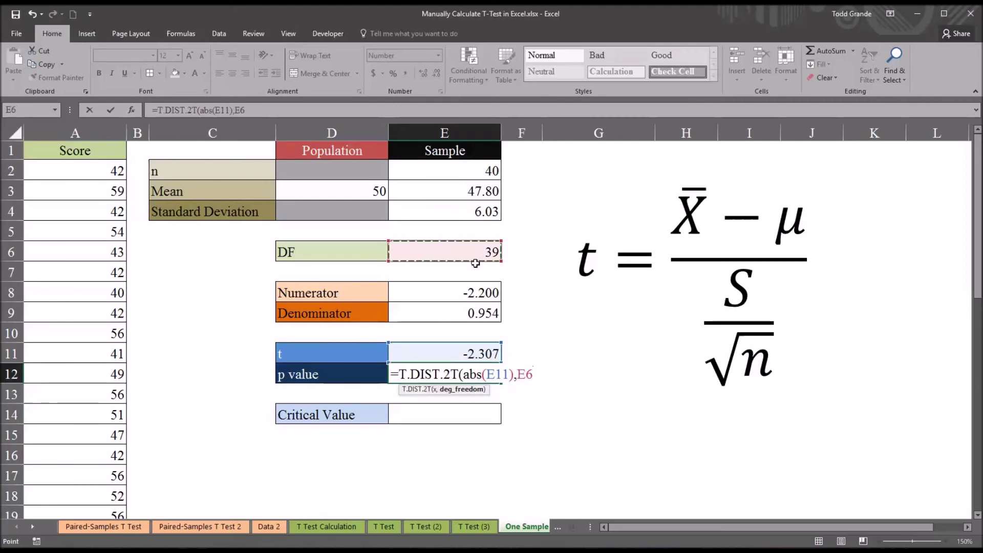
text())
key(Return)
click(460, 372)
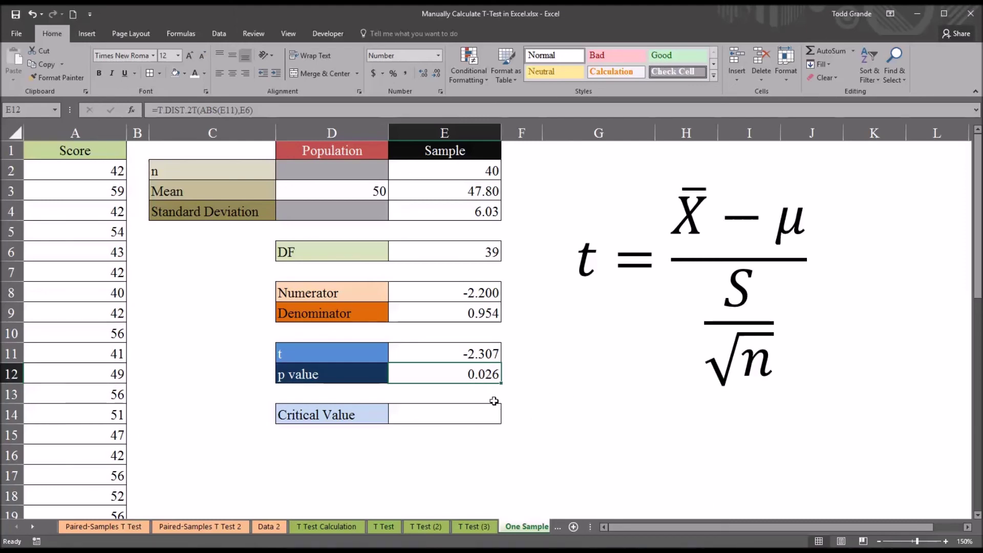
click(433, 414)
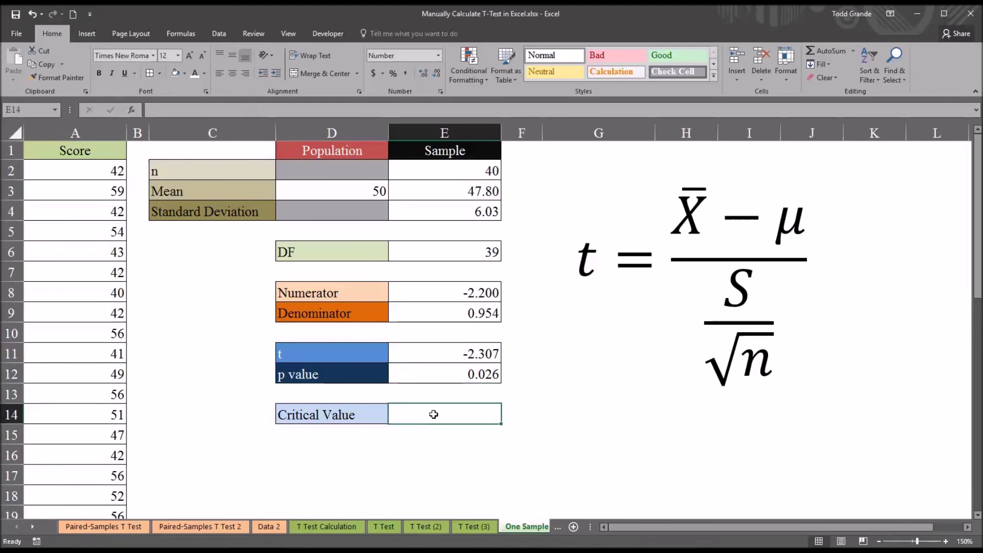
text(=t)
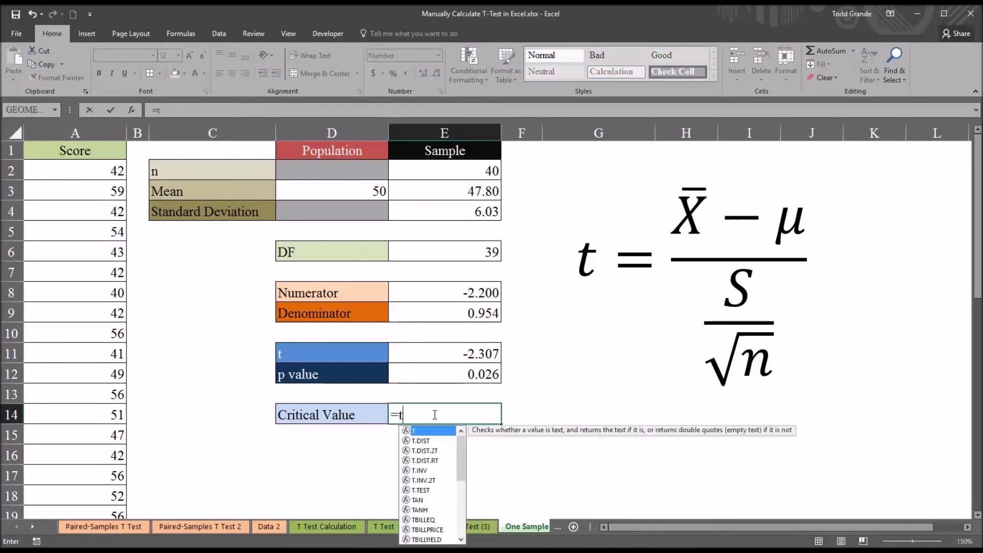
Enter =T.INV.2T(0.05,E6) in E14 for a critical value of 2.023
text(.)
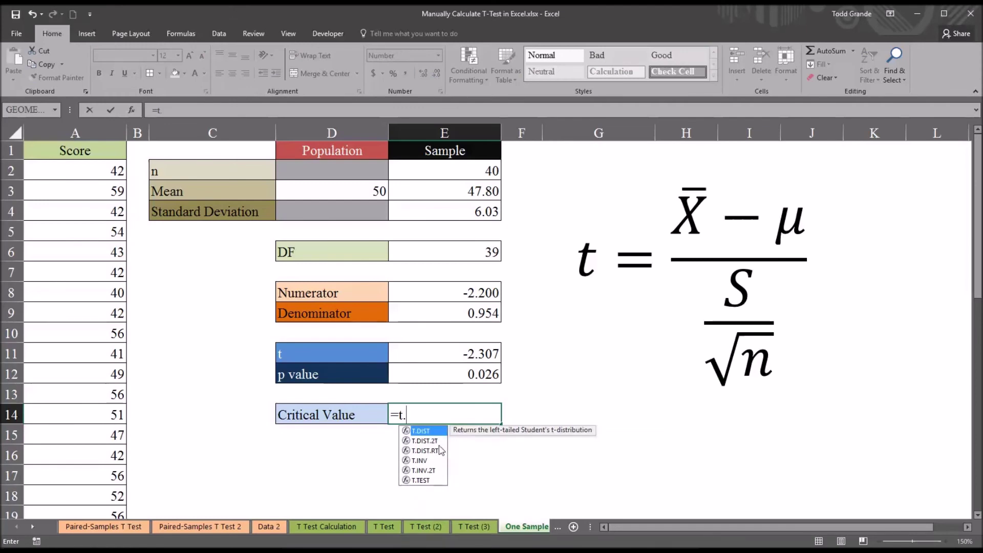
click(423, 471)
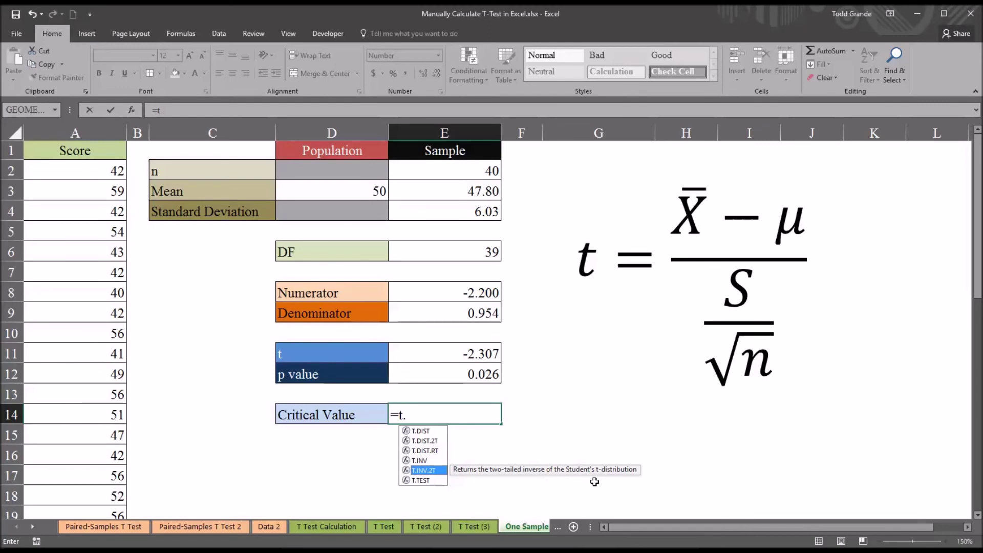
double_click(430, 471)
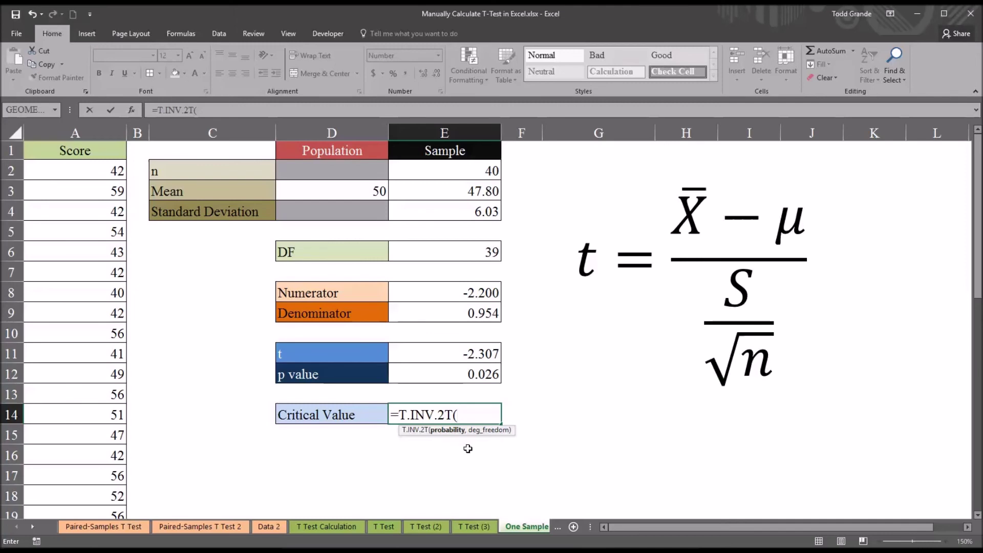
text(05,)
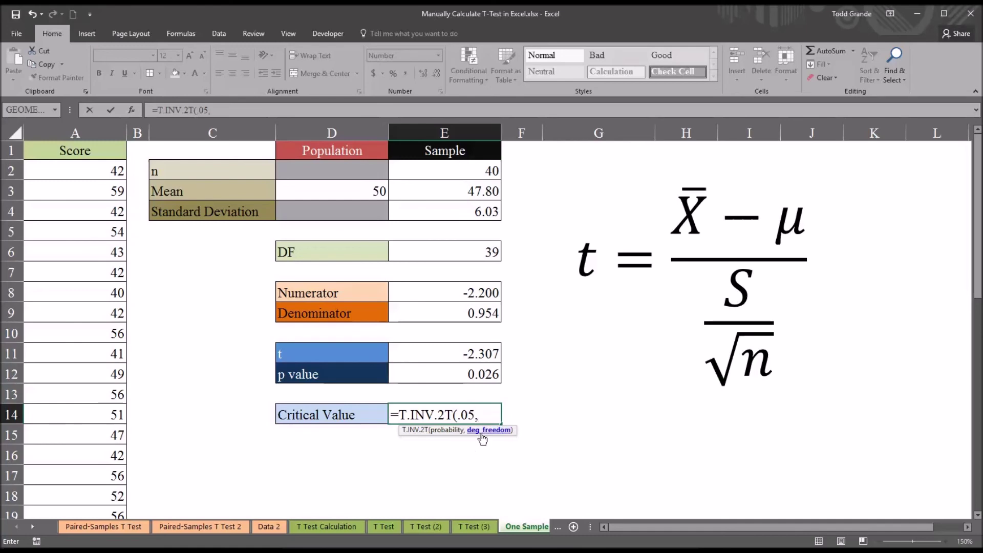
click(439, 257)
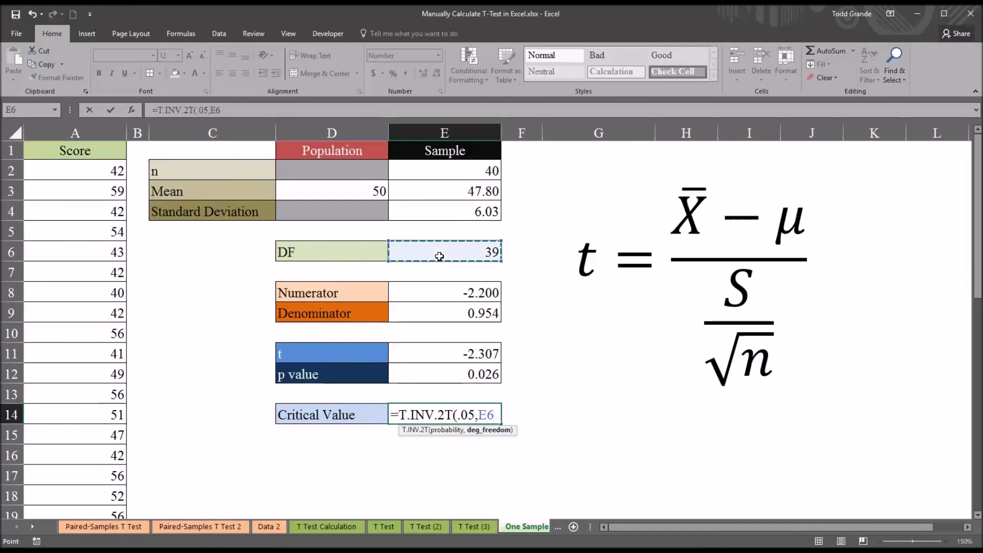
key(Return)
click(452, 421)
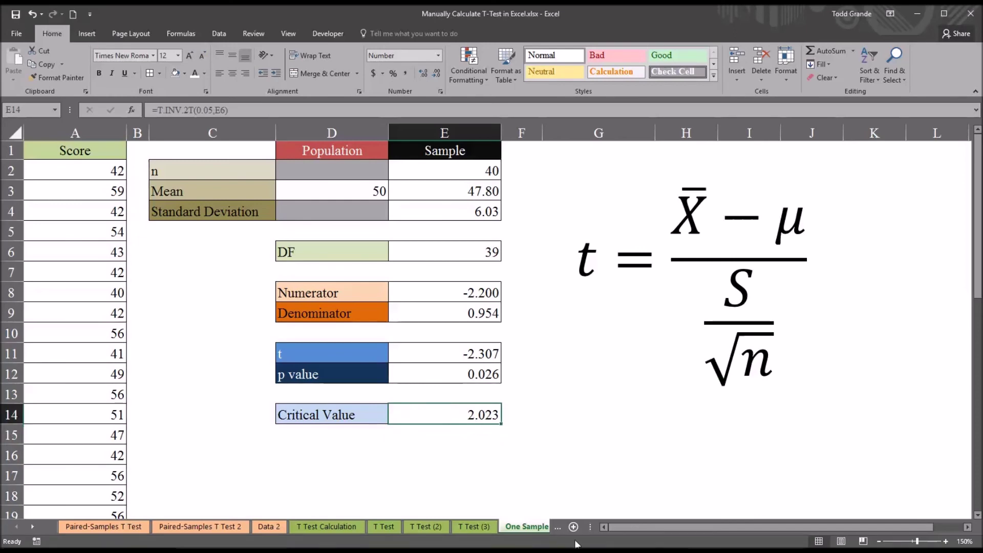
click(432, 360)
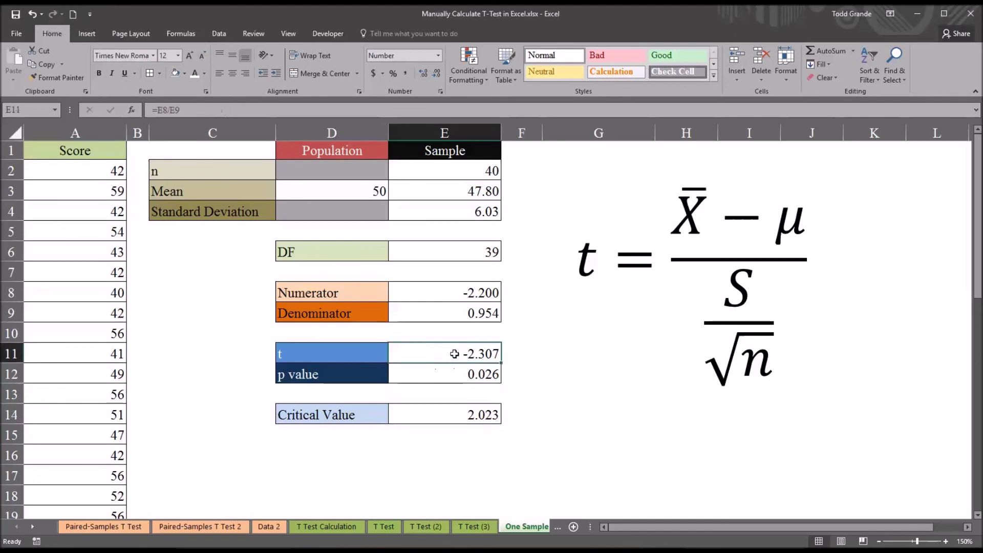
click(448, 419)
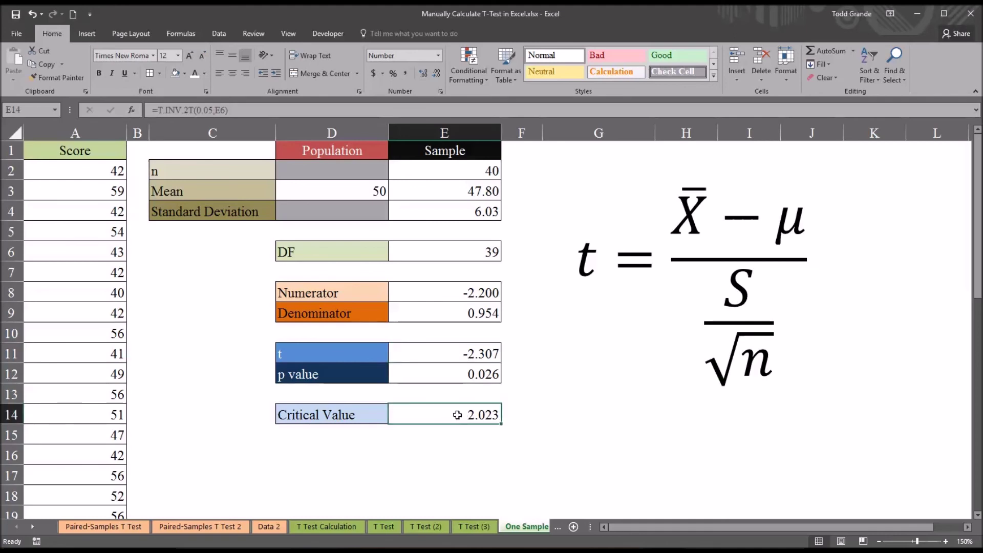
click(442, 377)
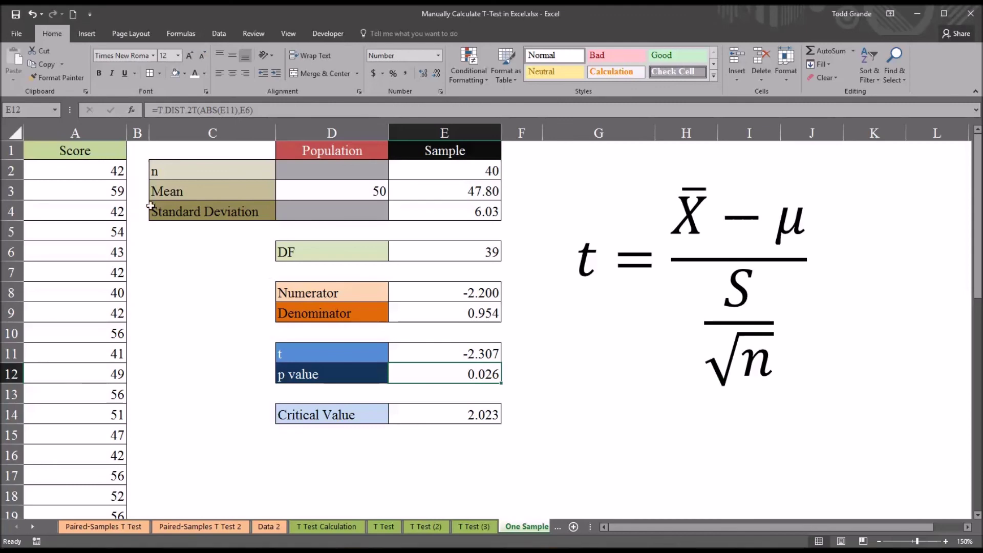
mouse_move(76, 170)
mouse_down()
mouse_move(87, 493)
mouse_move(80, 507)
mouse_move(79, 176)
mouse_up()
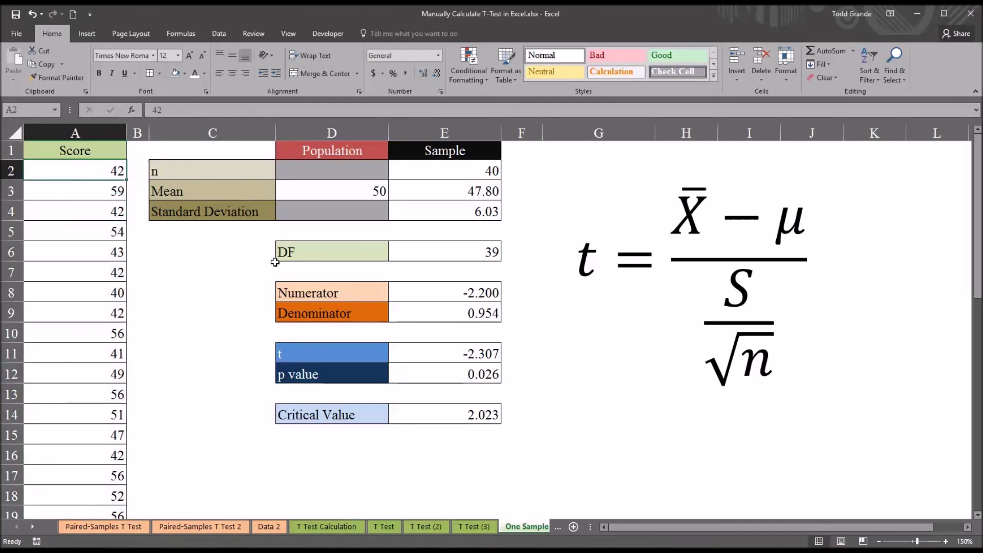